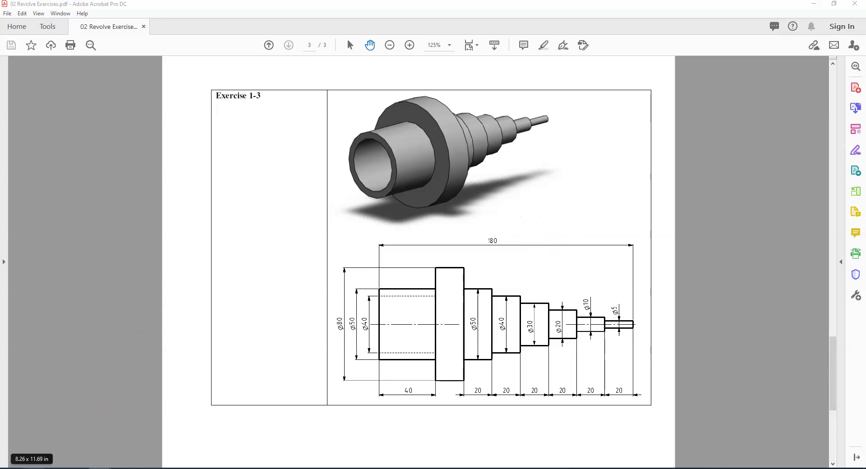
Leave the Exercise 1-3 shaft drawing in Acrobat for the empty SOLIDWORKS Part2 window
key(alt+Tab)
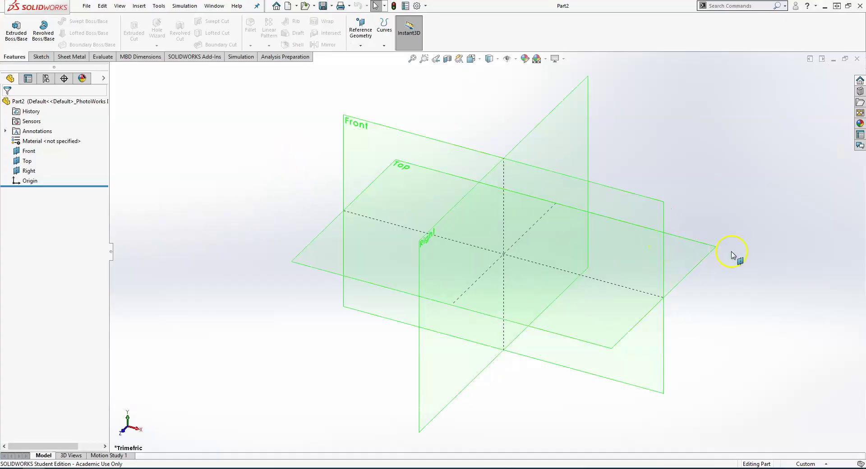
Start a sketch on the Top plane, hide the axes, and draw a horizontal line from the origin
click(24, 162)
click(29, 148)
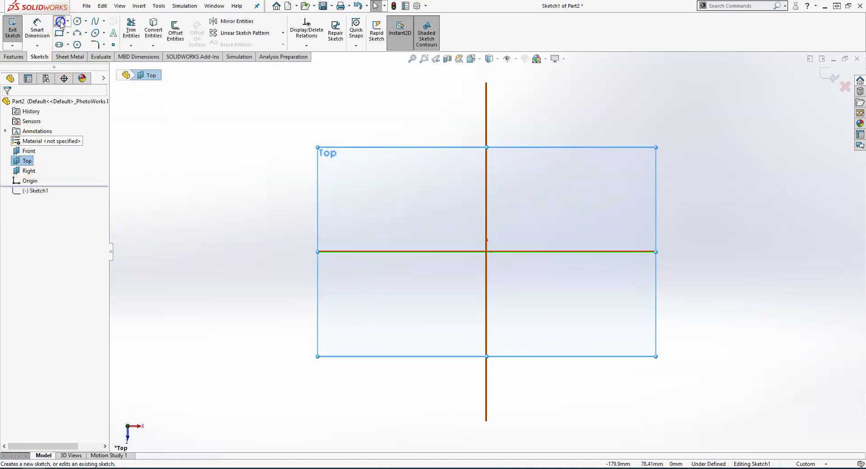
click(60, 21)
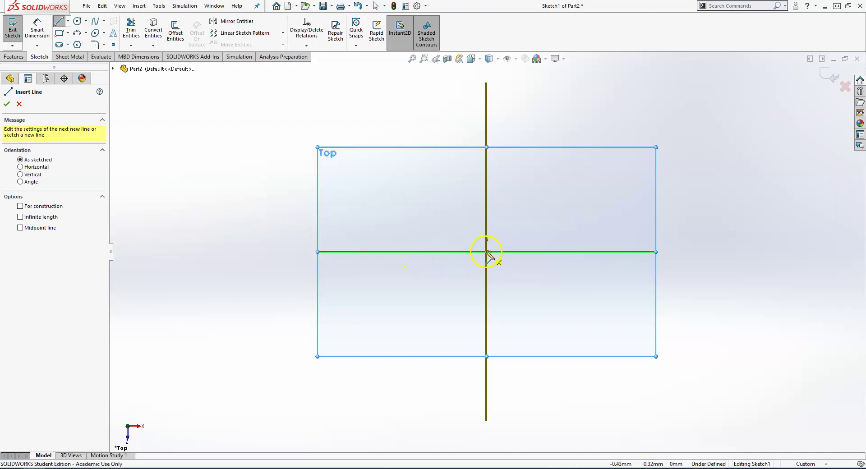
click(508, 58)
click(523, 72)
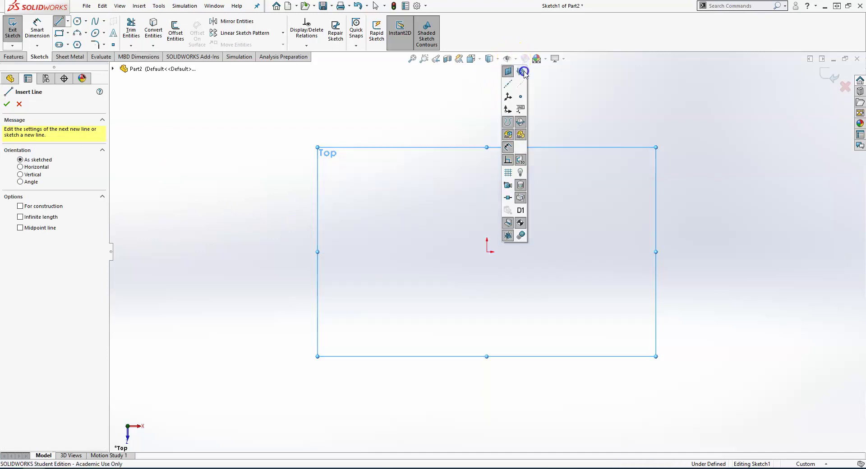
click(488, 252)
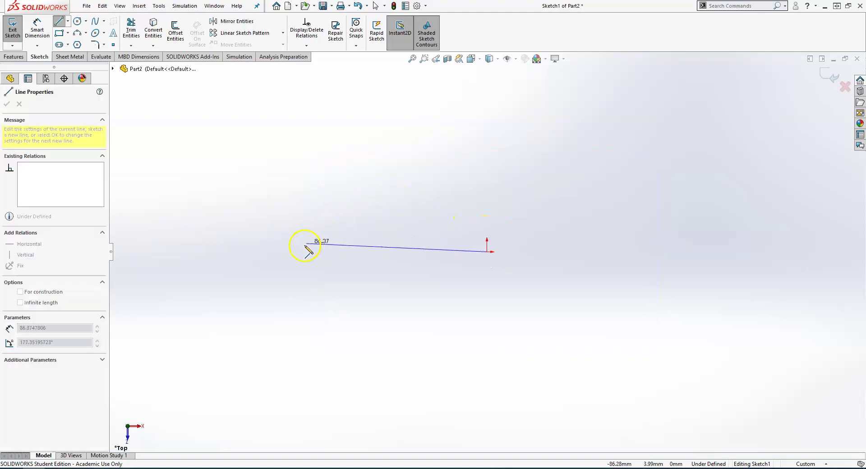
click(292, 253)
key(Escape)
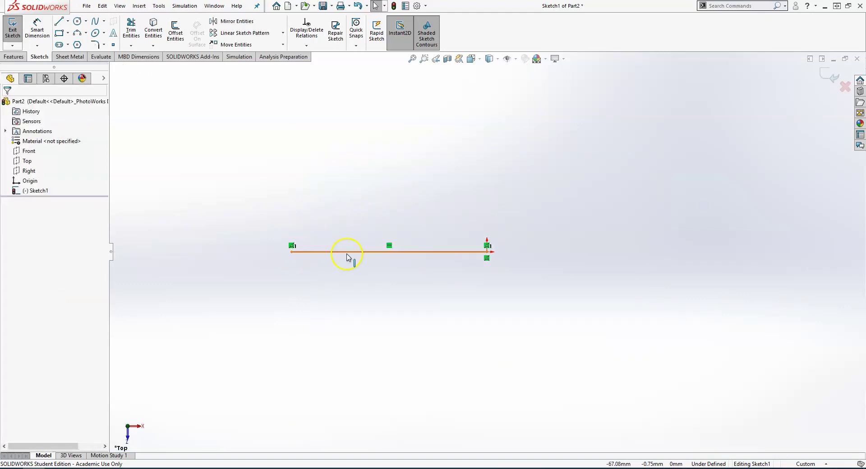
Dimension the horizontal line to 180 mm long
right_drag(349, 271, 349, 260)
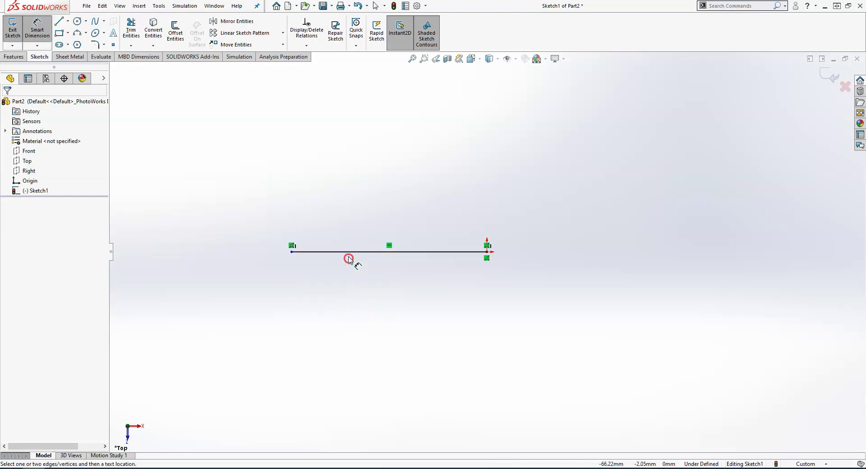
click(349, 254)
click(367, 291)
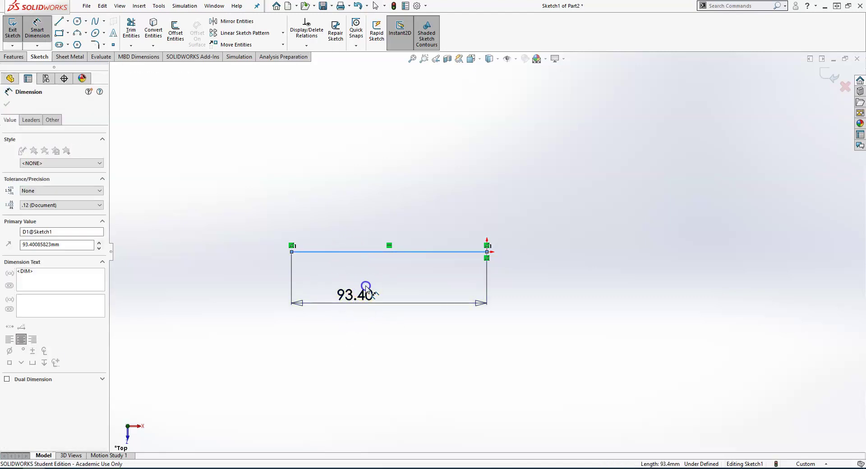
text(180)
key(Return)
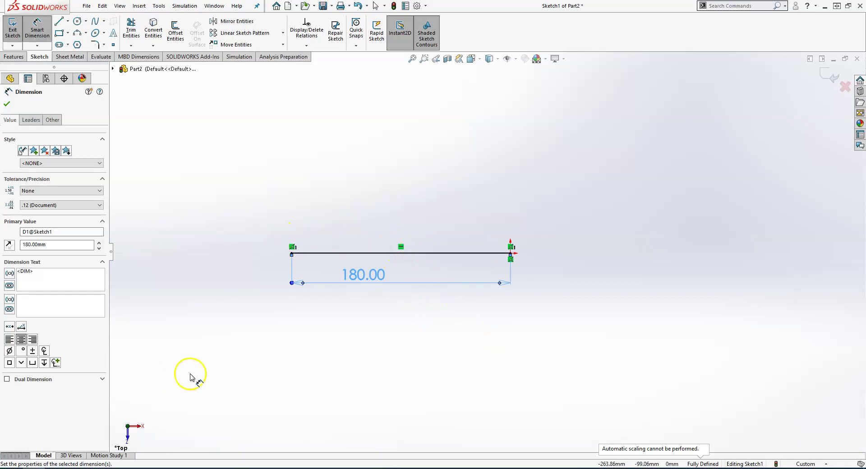
Draw a horizontal centerline running right from the line's end
click(67, 22)
click(79, 42)
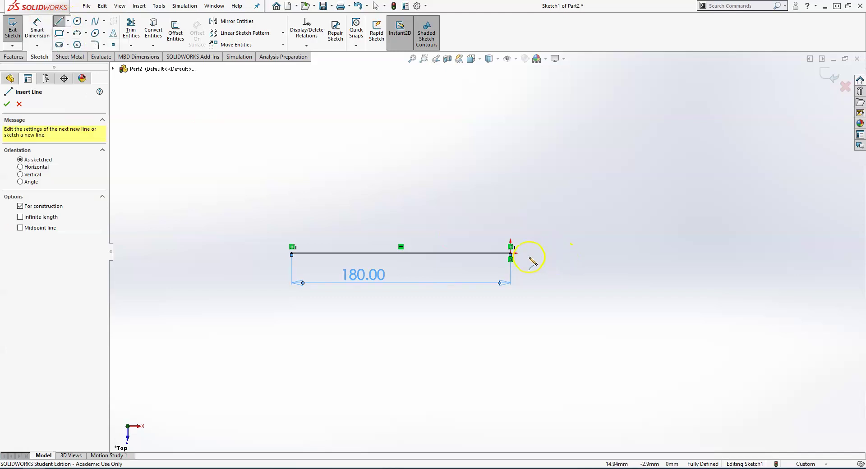
click(511, 254)
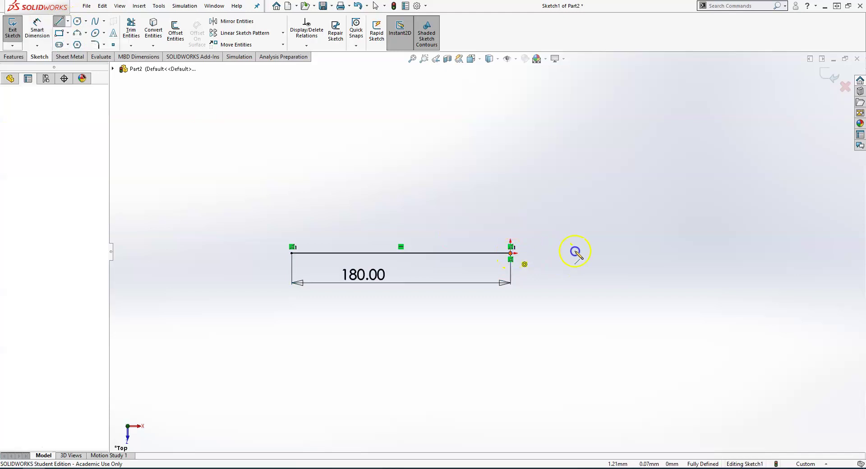
click(602, 253)
key(Escape)
Draw a stepped outline of three risers and three treads rising leftward from the line's end
scroll(378, 249, down, 1)
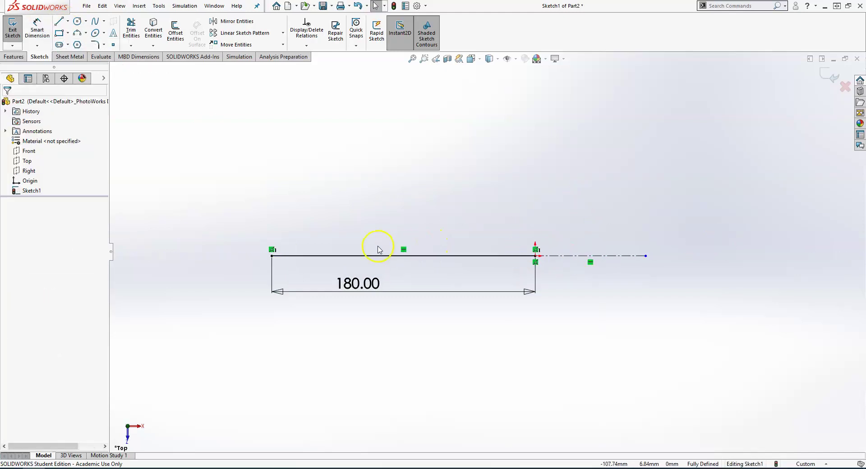
scroll(378, 249, down, 1)
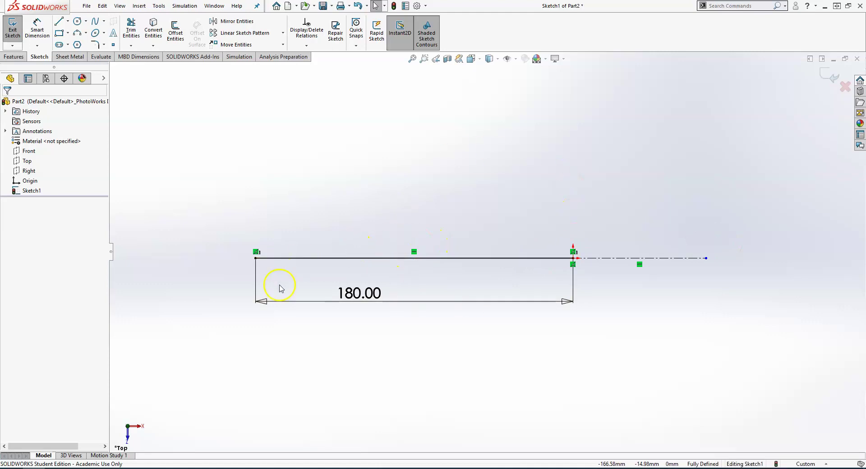
scroll(291, 222, down, 1)
click(66, 21)
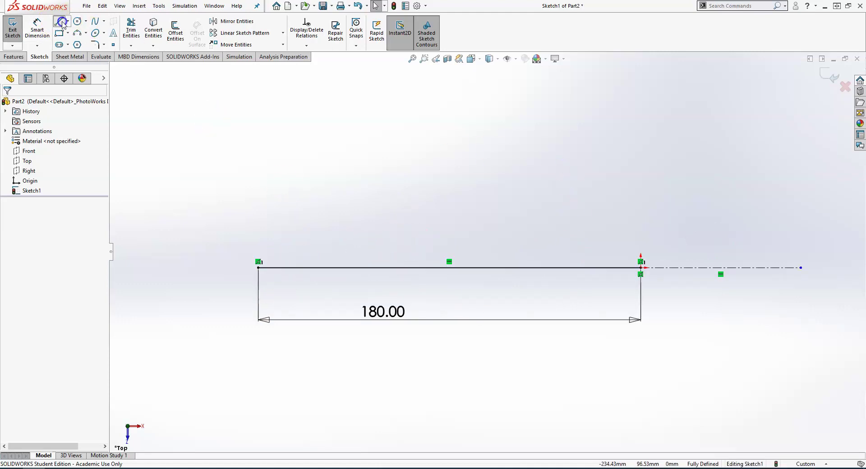
click(642, 266)
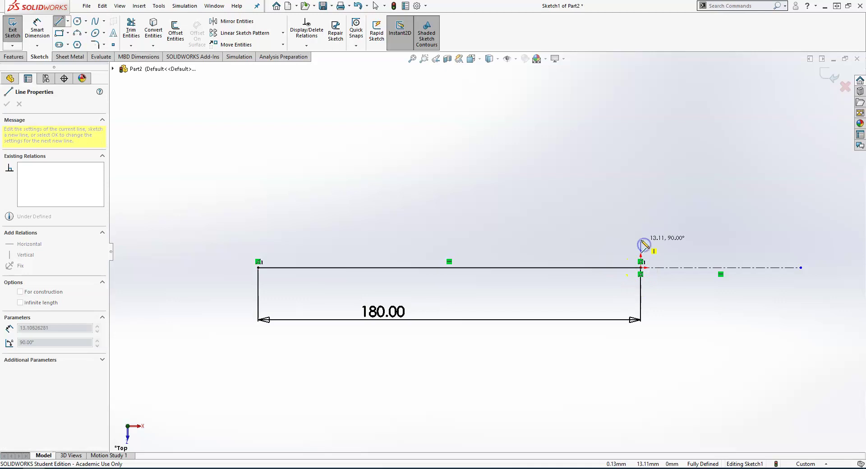
click(641, 240)
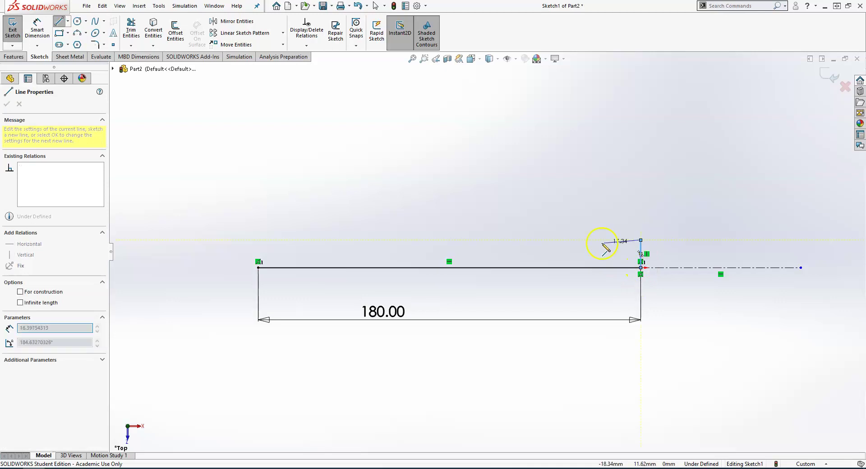
click(579, 240)
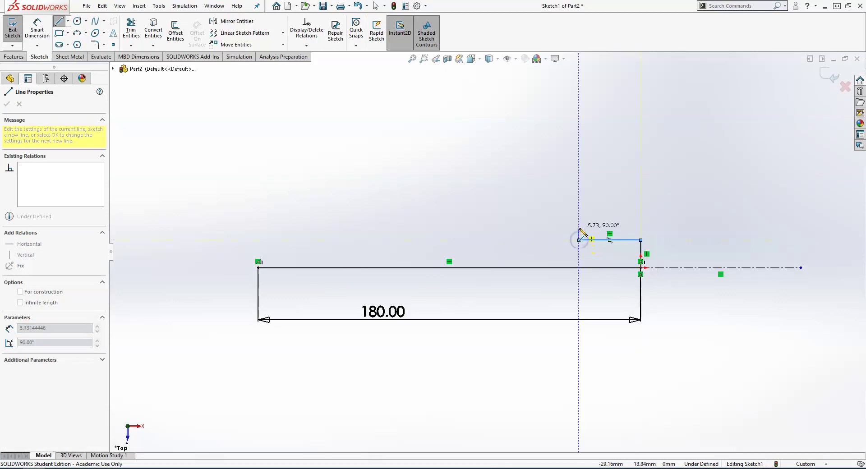
click(578, 227)
click(535, 227)
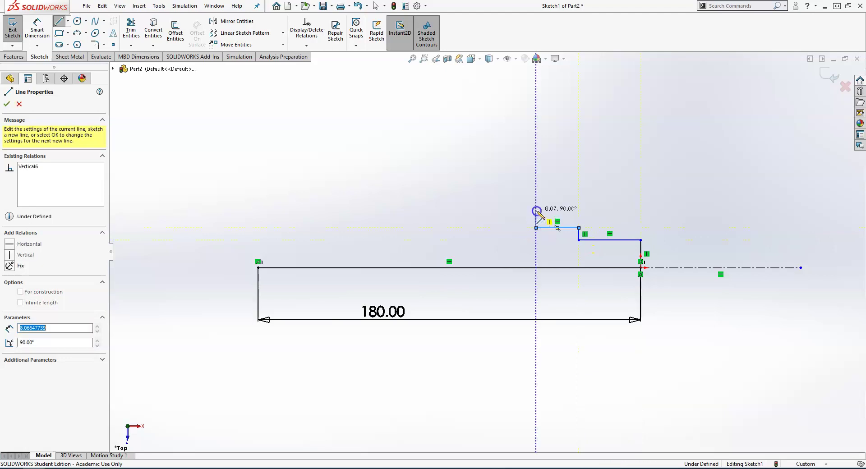
click(535, 210)
double_click(494, 210)
right_drag(615, 392, 607, 248)
Dimension the smallest step as a 5 mm diameter about the centerline and 20 mm long
click(608, 245)
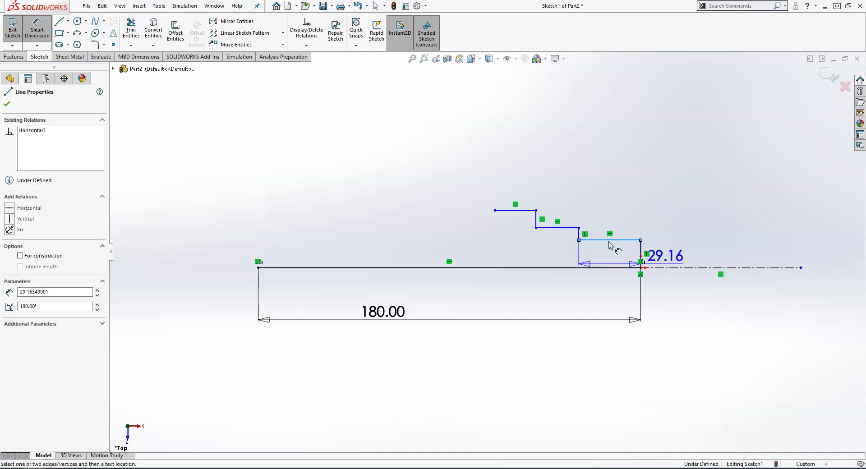
click(670, 268)
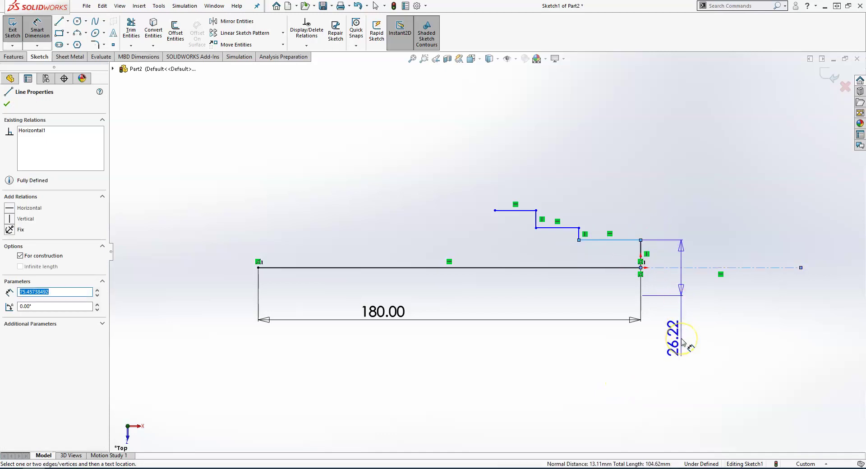
click(683, 340)
text(5.00mm)
key(Return)
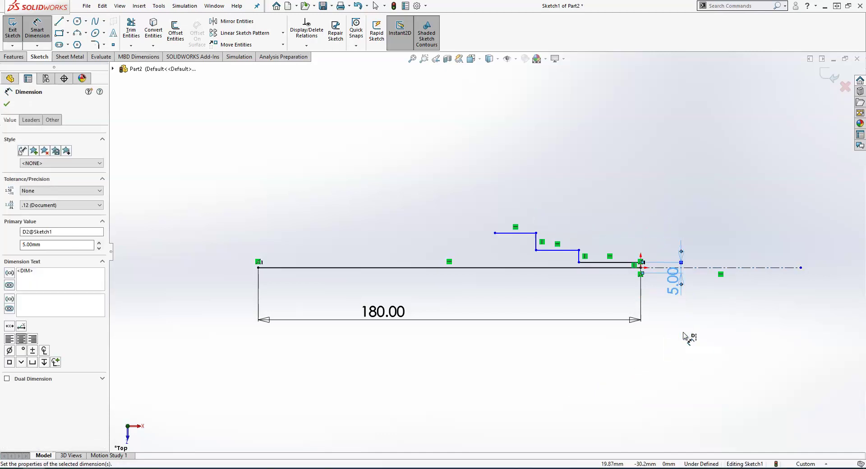
click(631, 220)
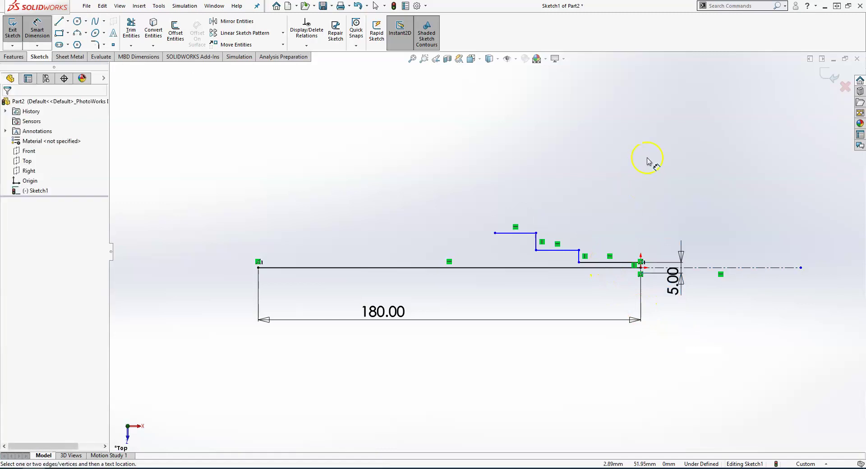
click(615, 262)
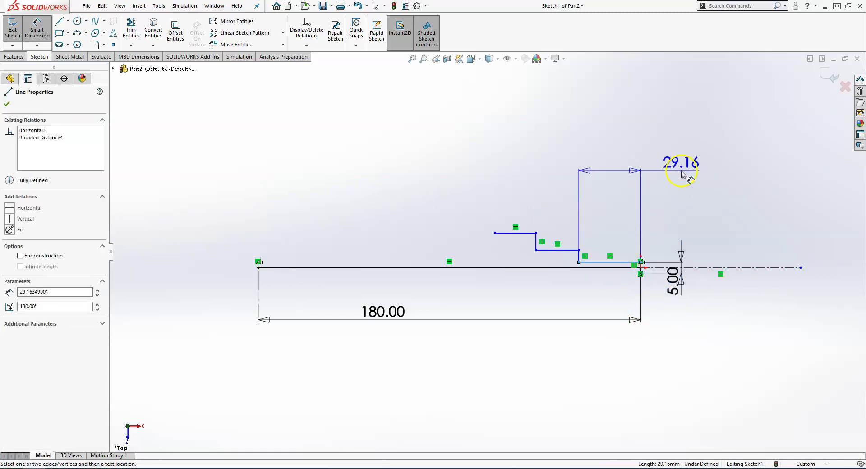
click(681, 171)
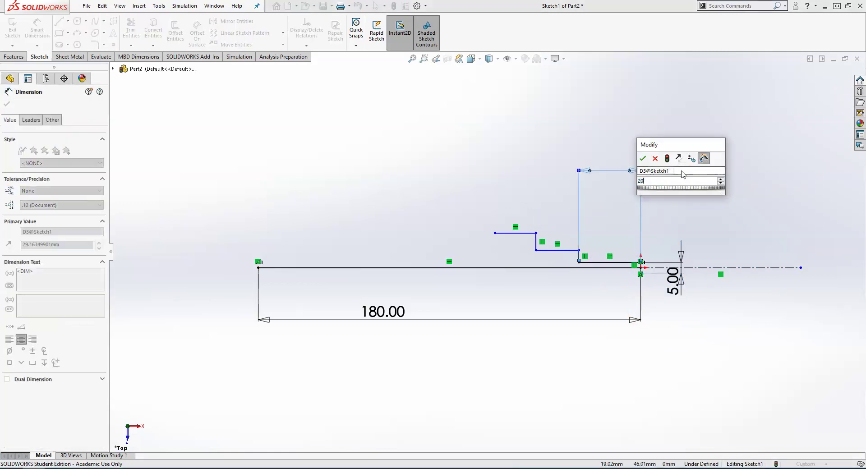
key(Return)
click(657, 213)
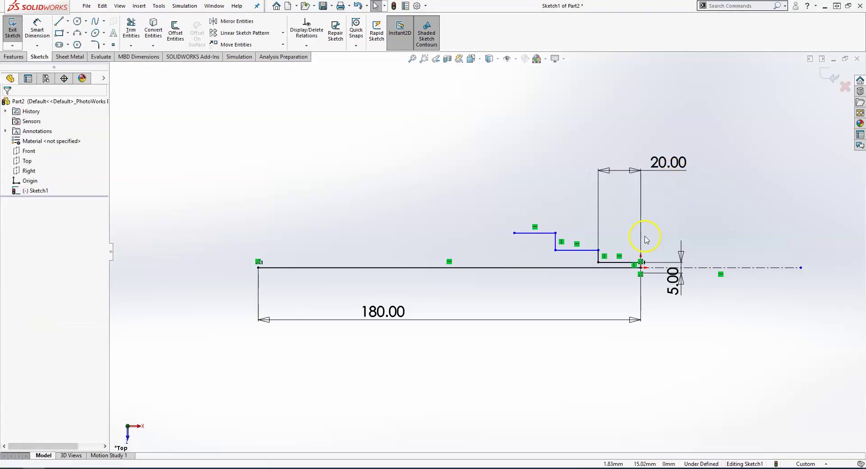
Bring up the Exercise 1-3 drawing in Acrobat to check the step diameters and lengths
key(alt+Tab)
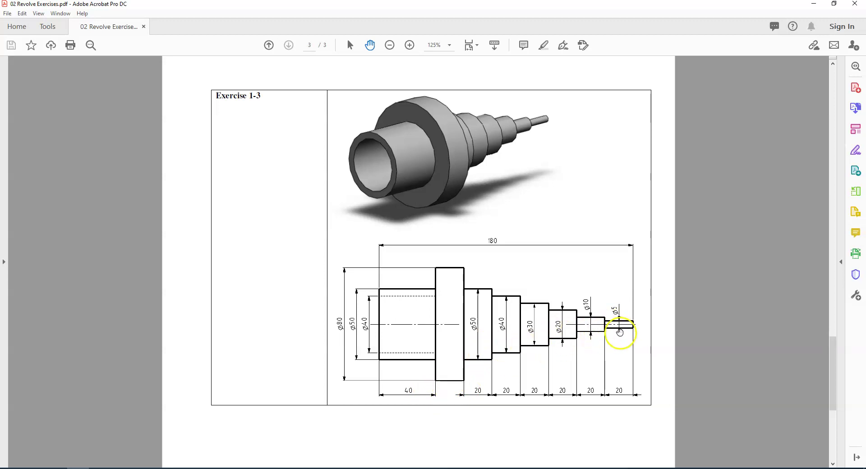
Make the three horizontal step lines equal in length and drag the top step higher
key(alt+Tab)
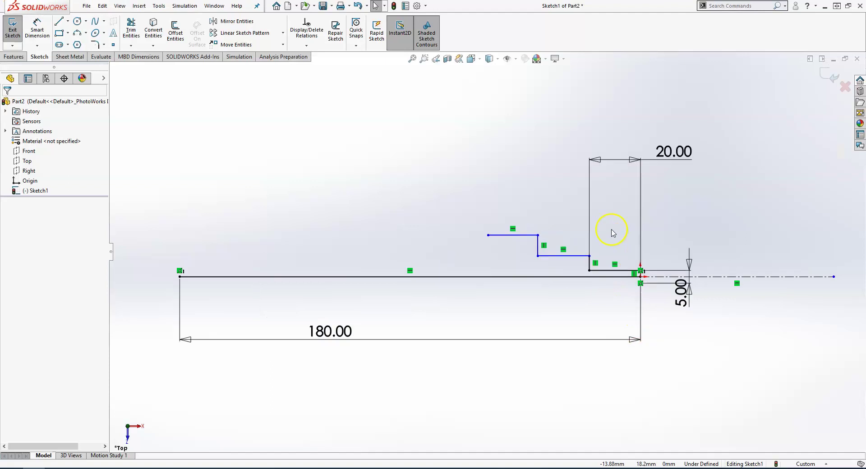
scroll(189, 219, down, 1)
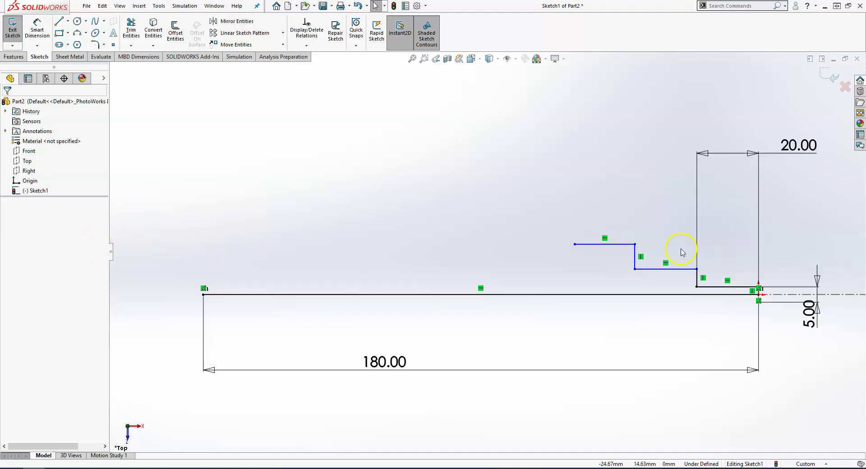
click(722, 287)
ctrl+click(683, 269)
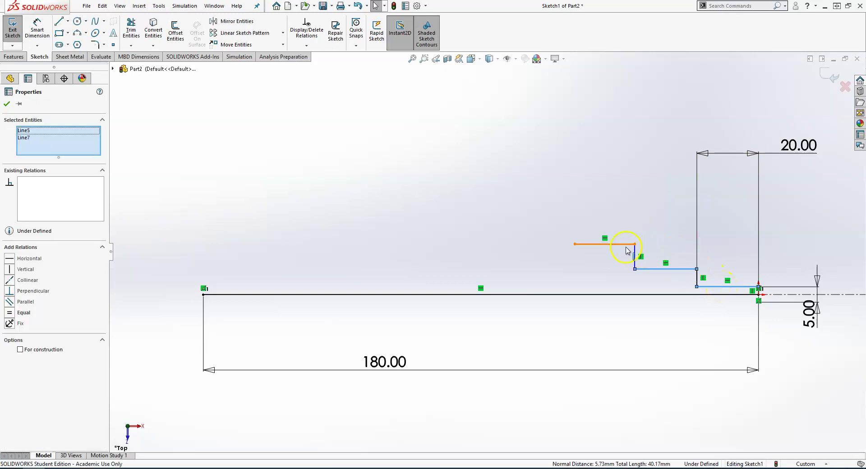
ctrl+click(626, 247)
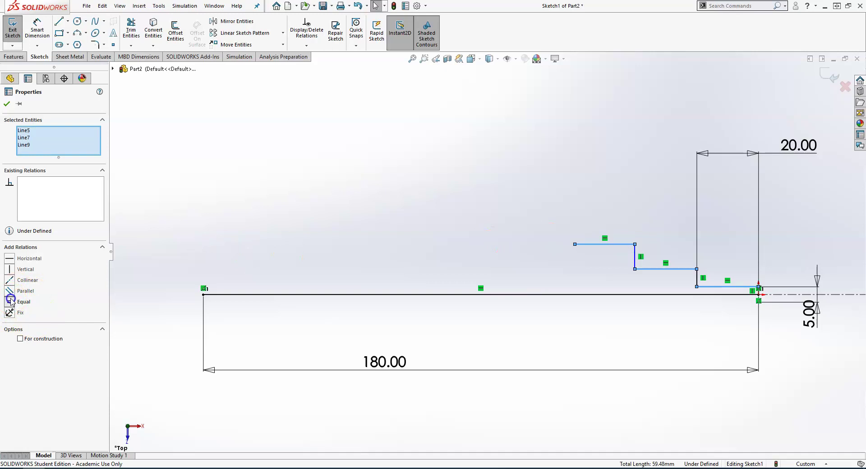
click(11, 301)
scroll(432, 328, up, 2)
click(502, 308)
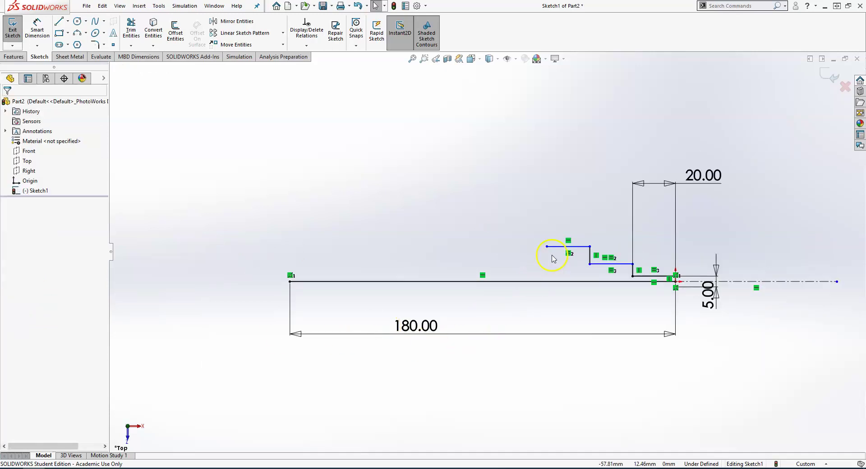
mouse_move(546, 248)
mouse_down()
mouse_move(505, 246)
mouse_move(518, 249)
mouse_move(518, 226)
mouse_move(532, 227)
mouse_move(531, 247)
mouse_up()
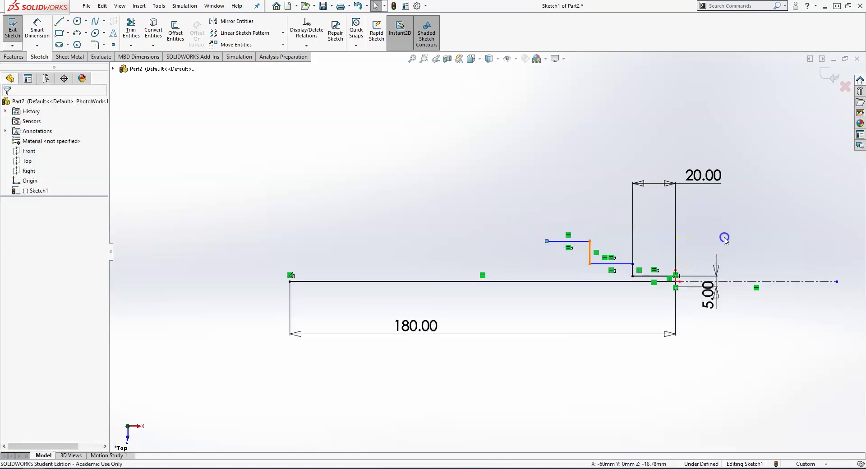
scroll(717, 311, down, 1)
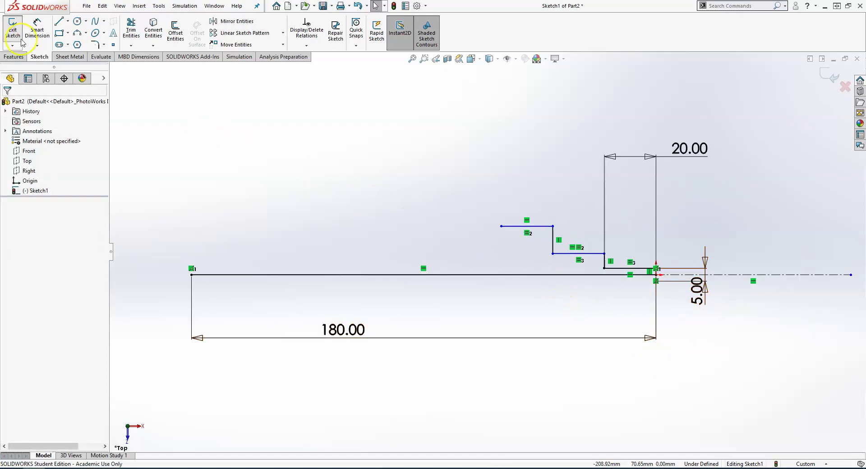
Dimension the next two step diameters about the centerline as 10 mm and 20 mm
click(41, 32)
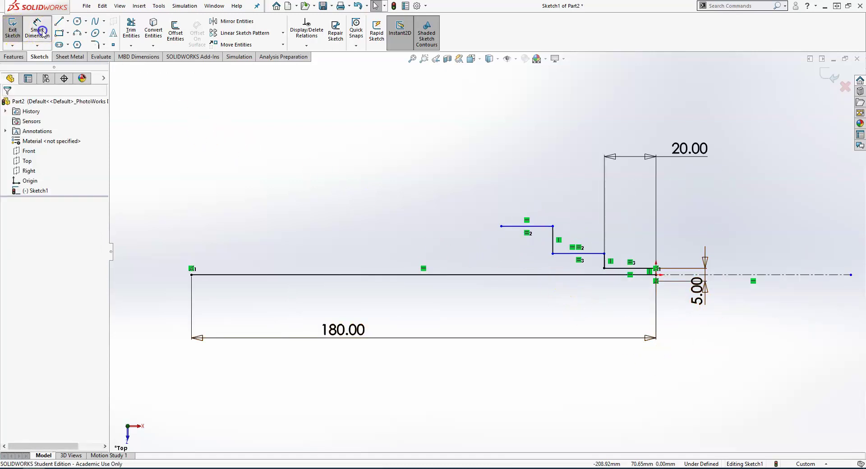
click(576, 253)
click(753, 274)
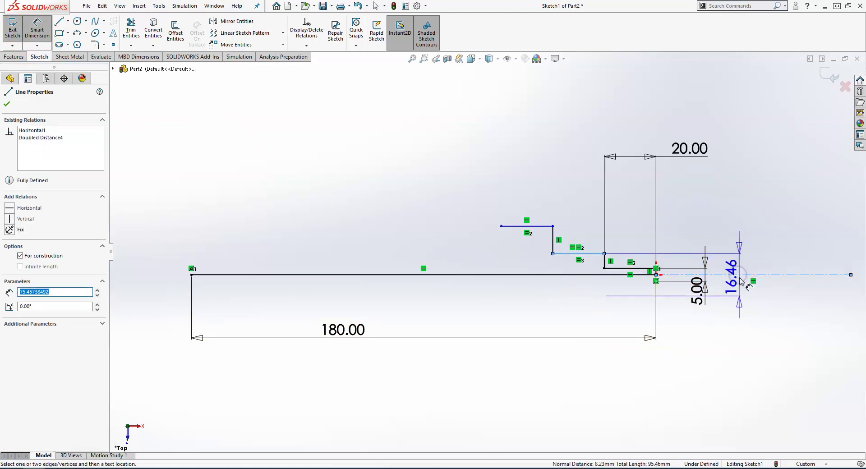
click(741, 216)
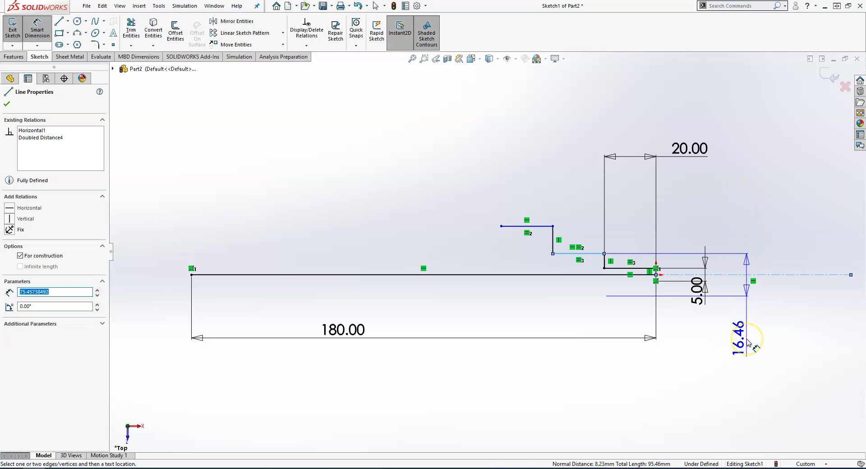
click(748, 343)
text(1)
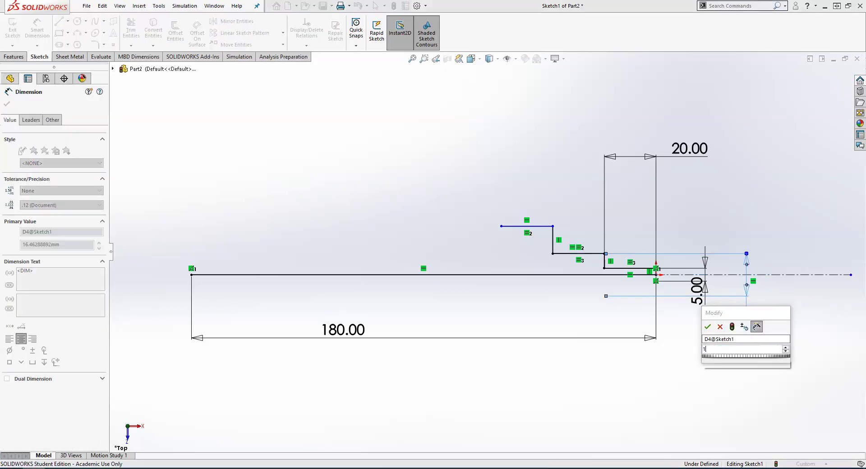
text(0)
key(Return)
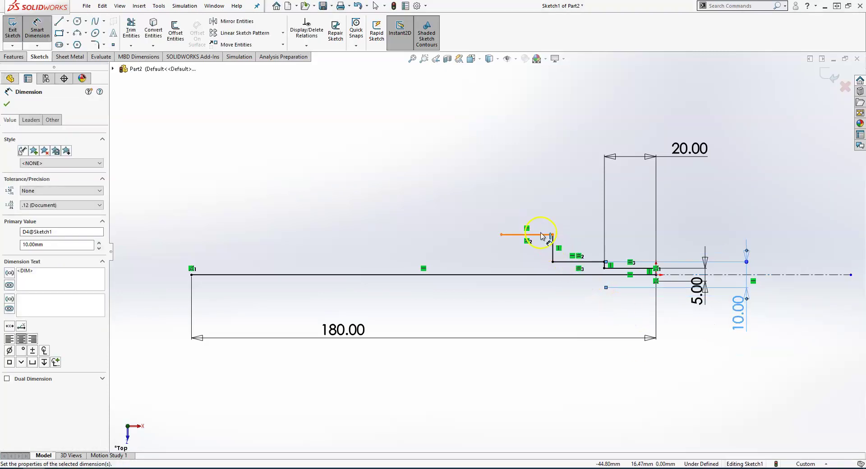
click(541, 235)
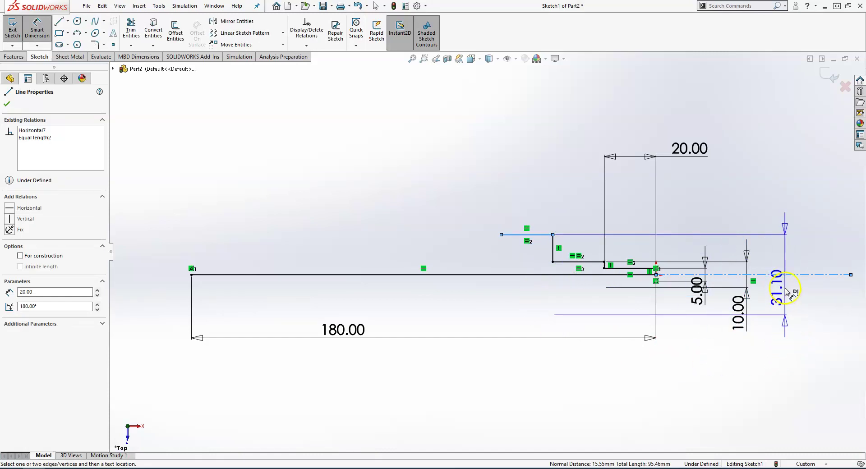
click(785, 288)
text(20)
key(Return)
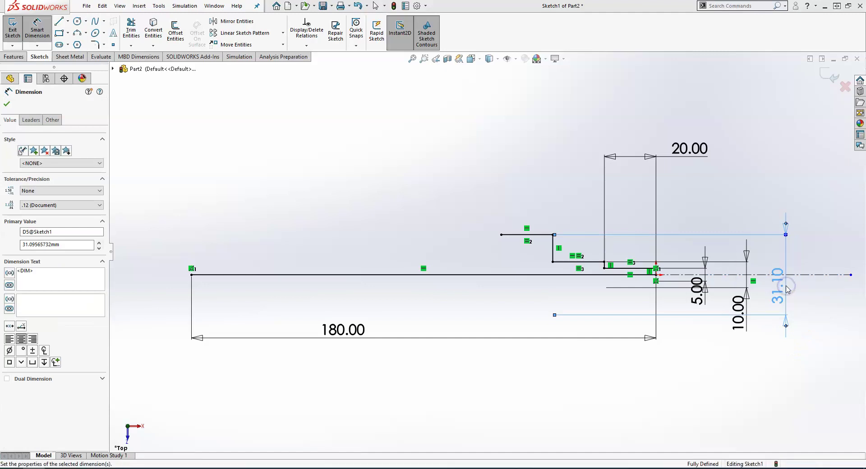
click(58, 20)
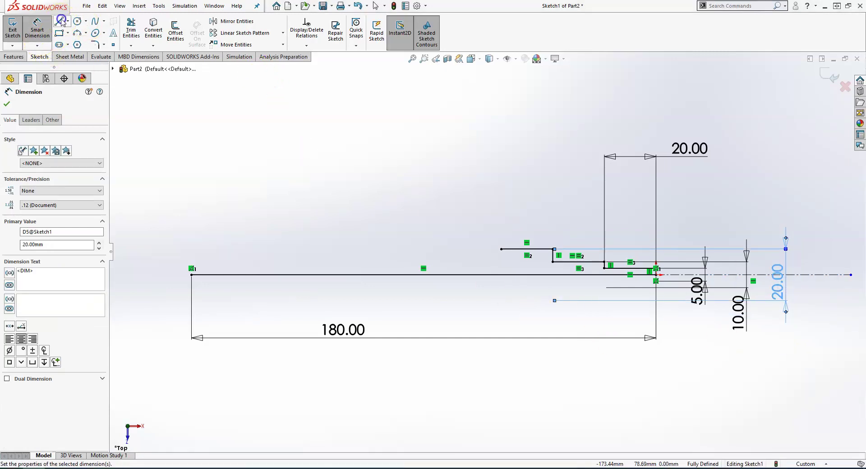
Extend the profile with additional risers and treads stepping up to the left
click(501, 249)
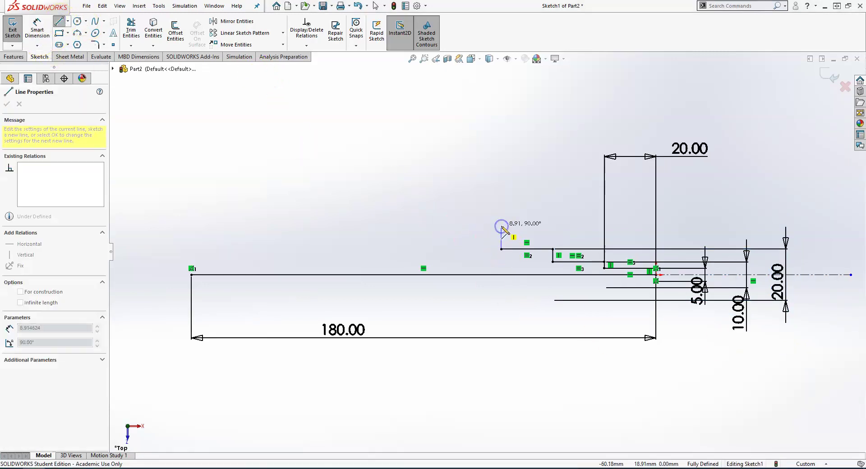
click(501, 225)
click(441, 225)
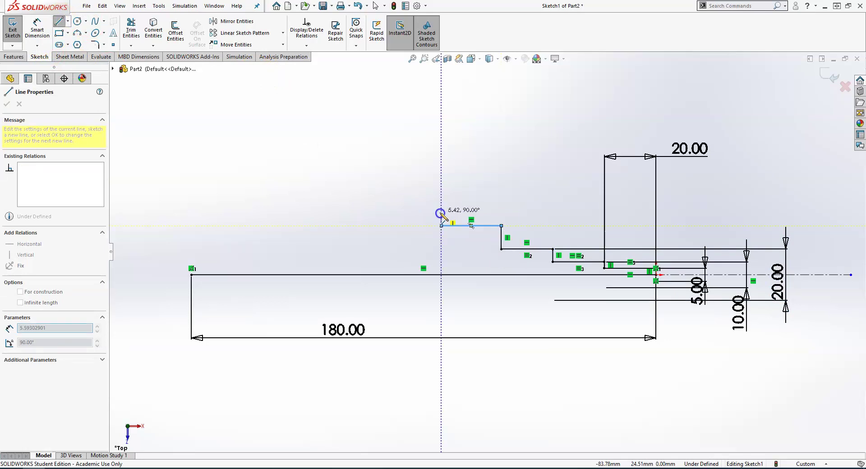
click(441, 210)
click(396, 210)
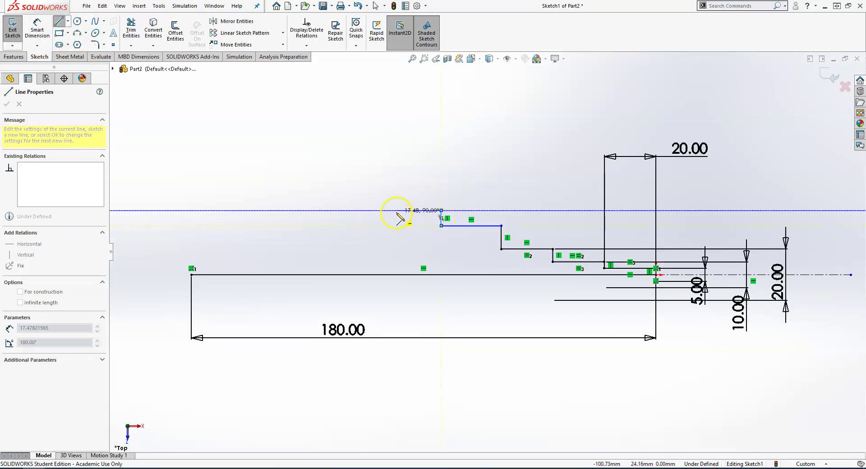
click(396, 192)
click(344, 193)
key(Escape)
click(417, 270)
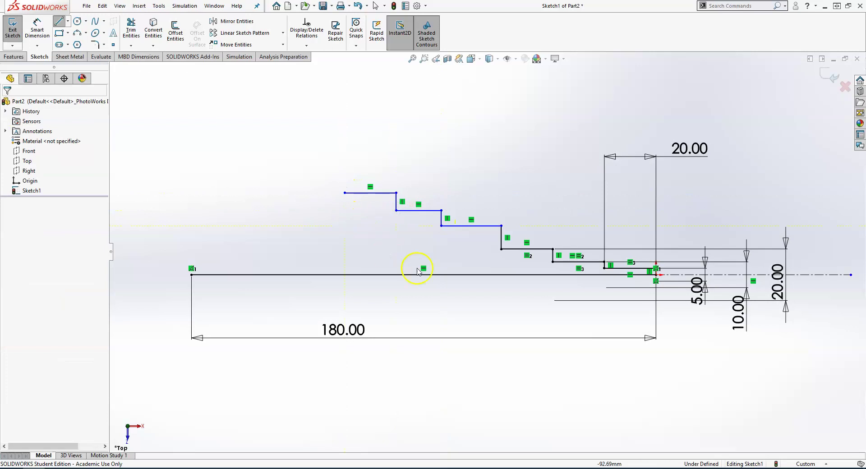
Make the four selected horizontal step lines equal in length
click(616, 268)
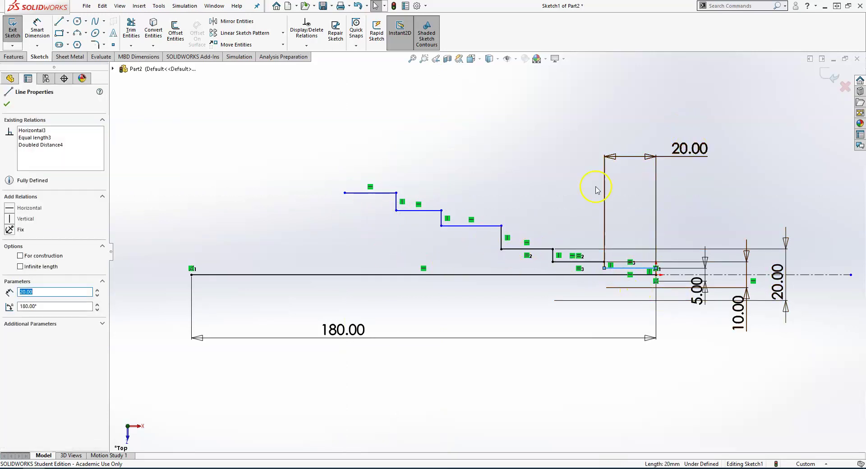
ctrl+click(451, 225)
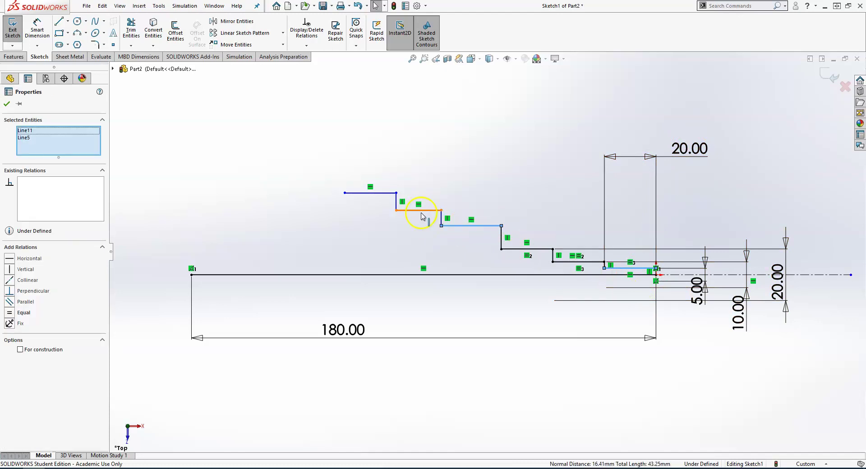
ctrl+click(421, 211)
ctrl+click(384, 192)
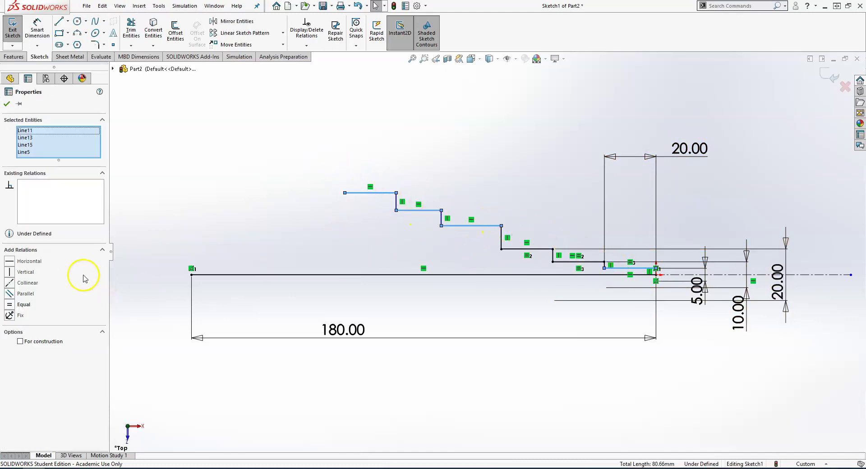
click(10, 305)
click(401, 360)
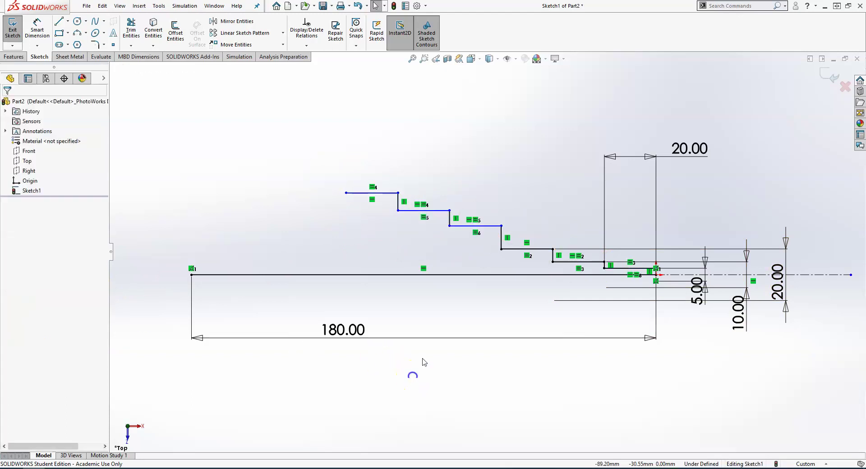
Dimension the remaining step diameters about the centerline as 30, 40 and 50 mm
click(37, 29)
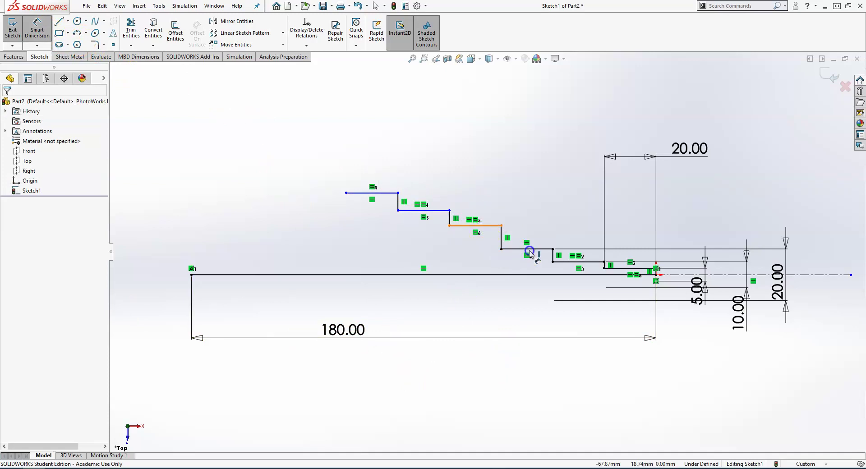
click(733, 274)
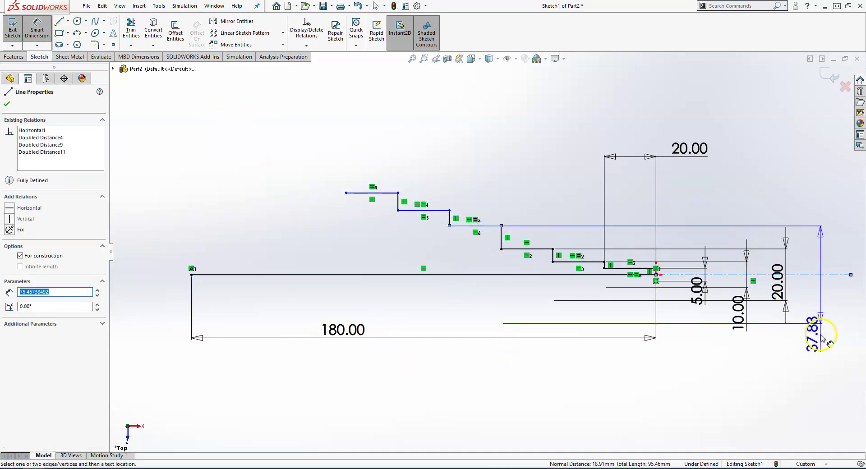
click(820, 335)
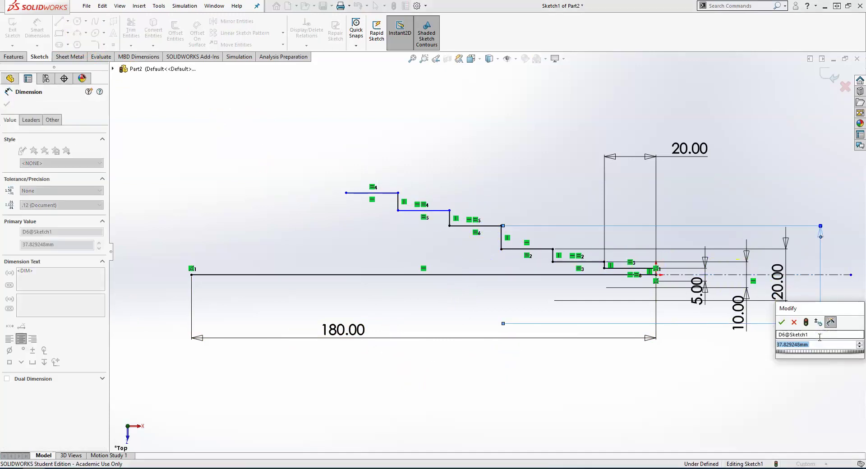
text(30)
key(Return)
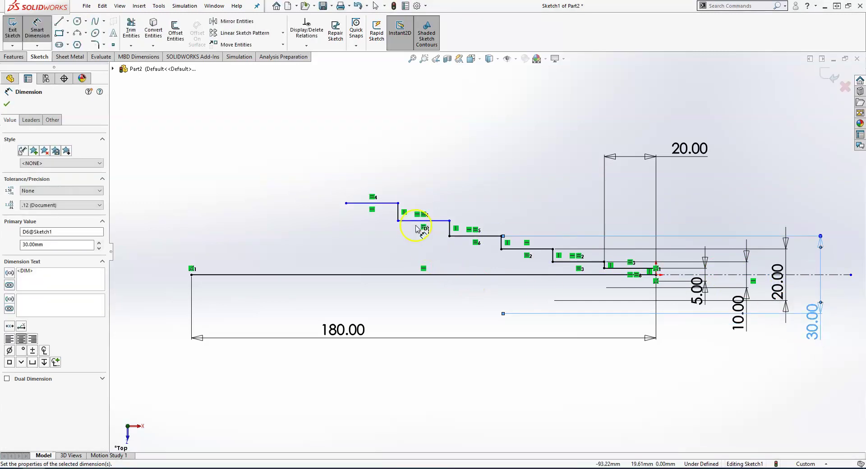
click(416, 222)
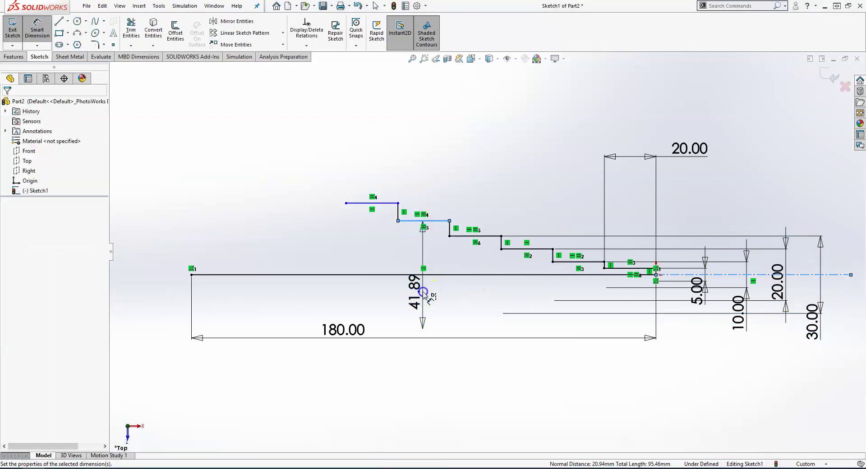
click(423, 291)
text(40)
key(Return)
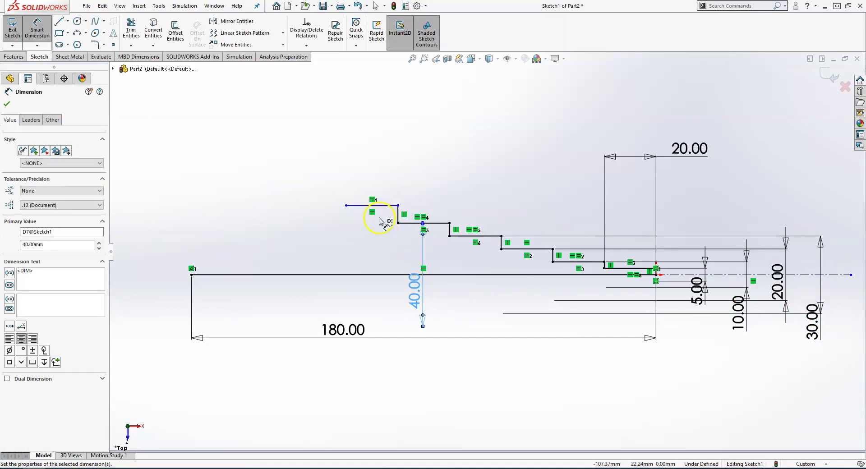
click(381, 209)
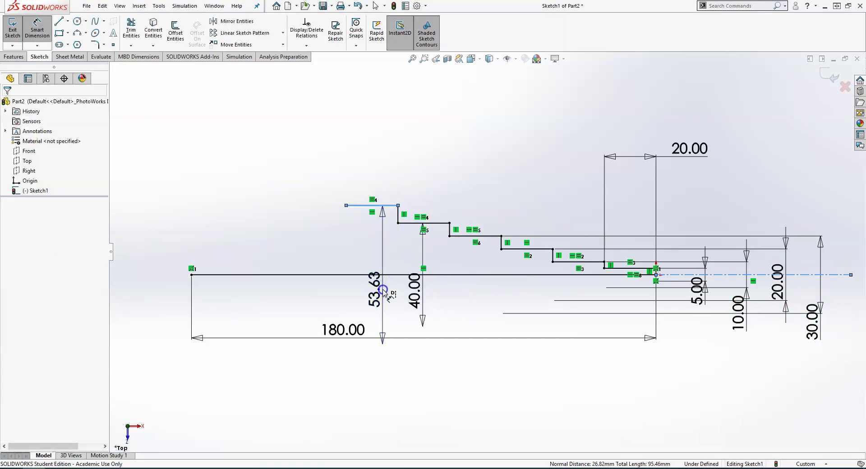
click(383, 290)
text(50)
key(Return)
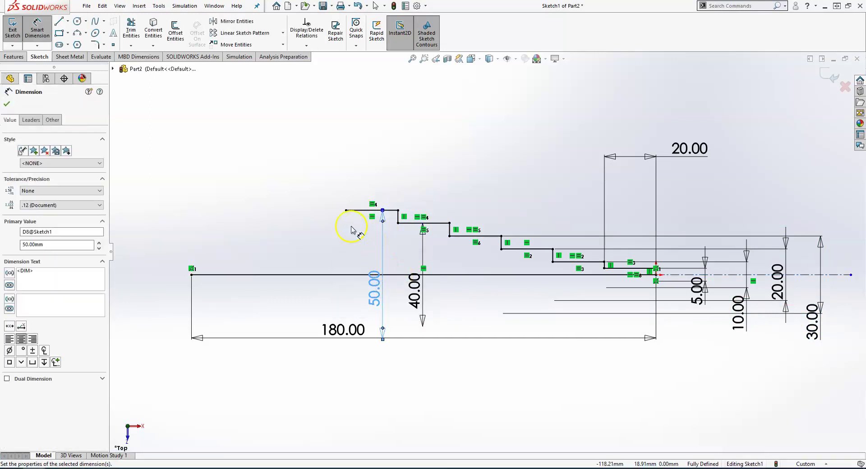
click(59, 21)
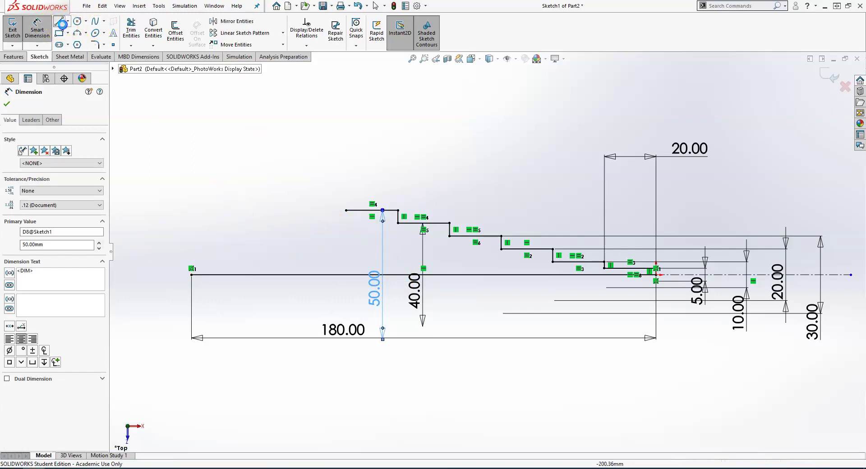
Draw the top collar edge, a short drop and a sloping edge back to the start point
mouse_move(345, 210)
mouse_down()
mouse_move(346, 183)
mouse_move(280, 183)
mouse_up()
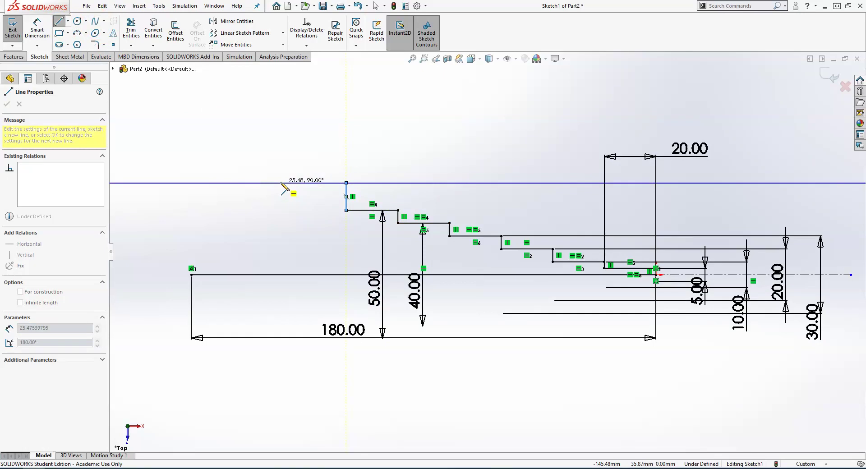
click(281, 182)
click(284, 204)
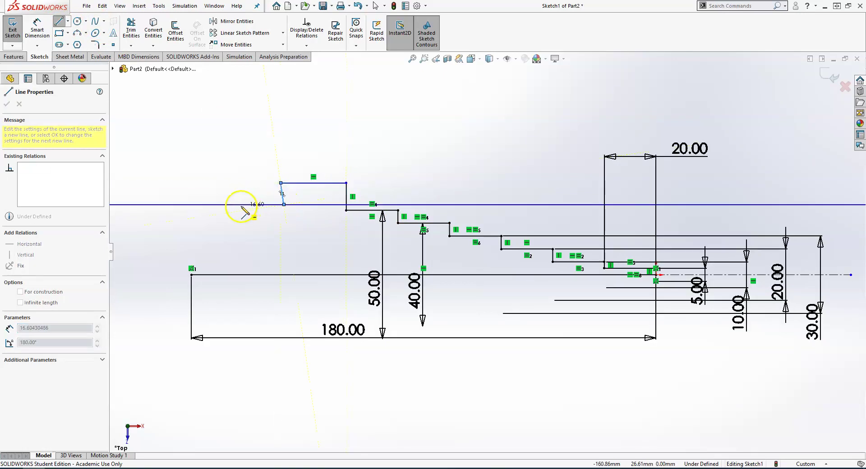
click(201, 216)
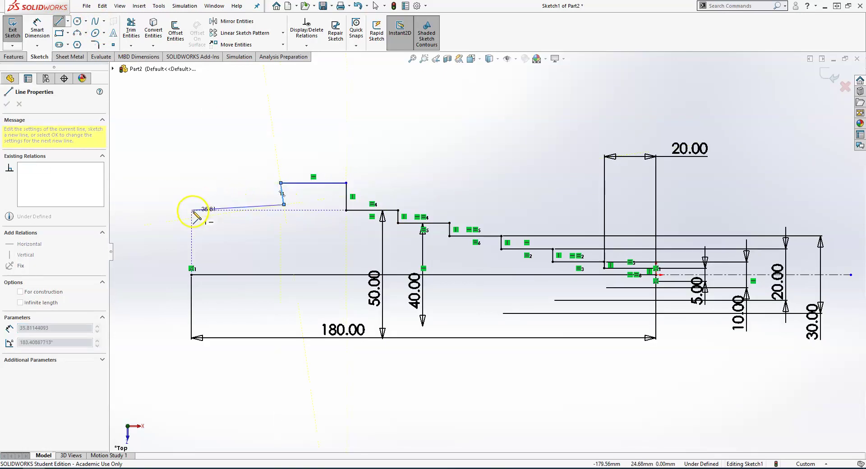
click(192, 274)
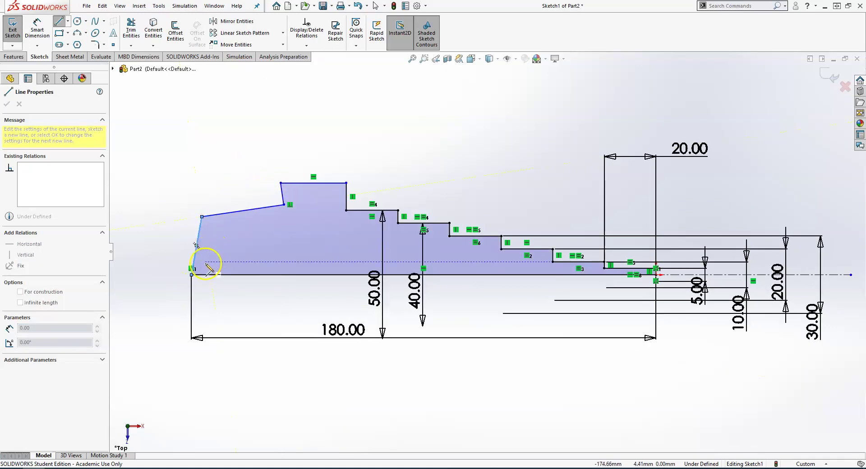
key(Escape)
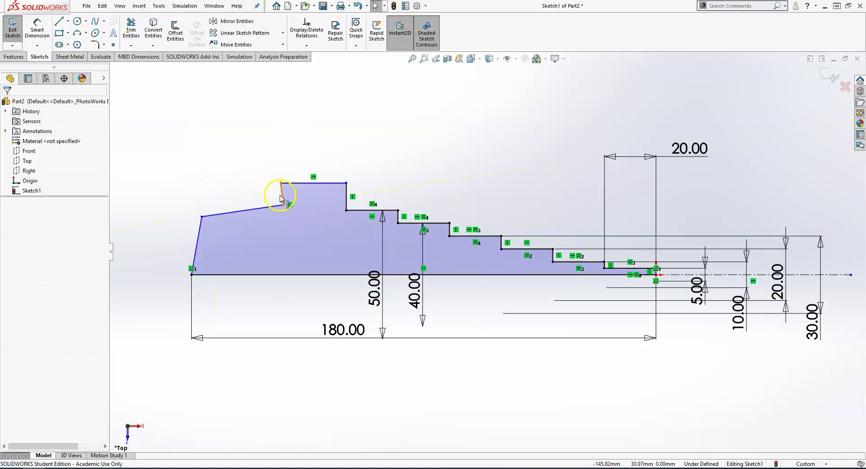
Make the left end edge Vertical and the top-left edge Horizontal
click(197, 242)
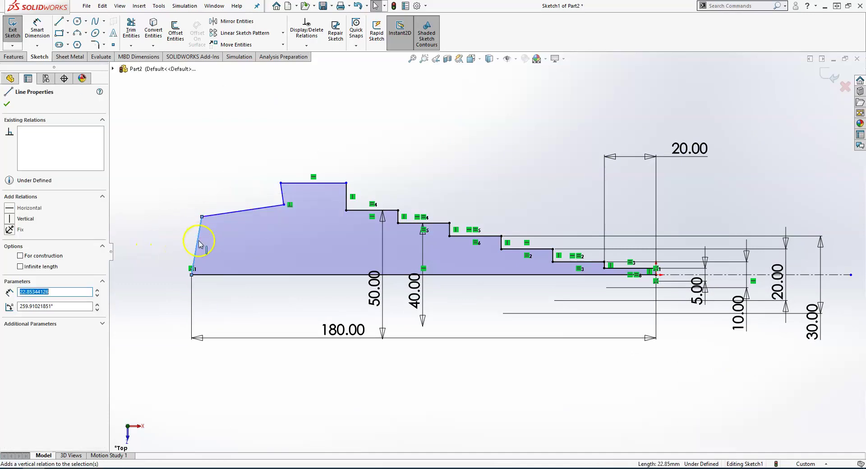
click(10, 218)
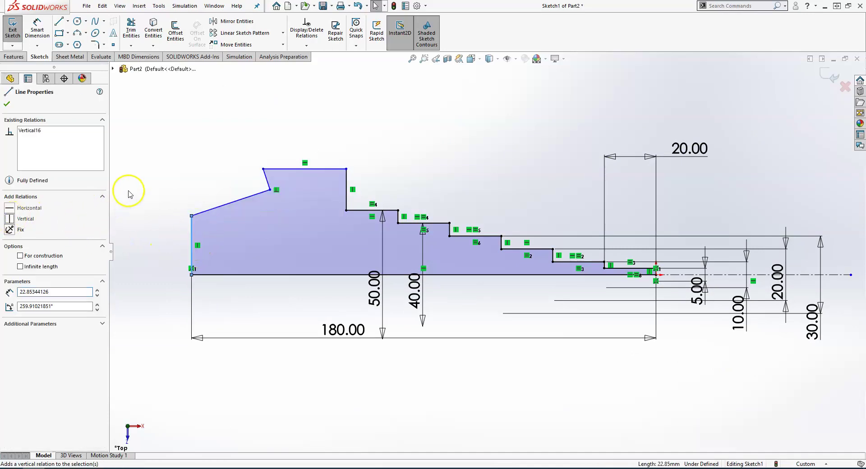
click(184, 190)
click(209, 212)
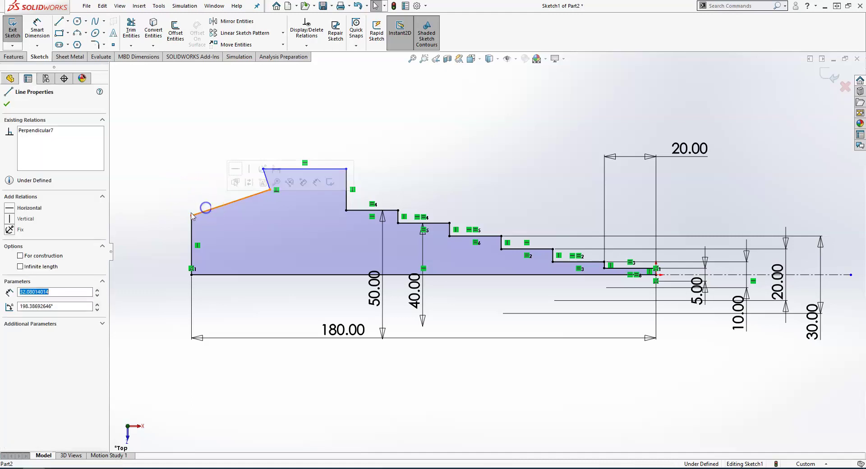
click(10, 207)
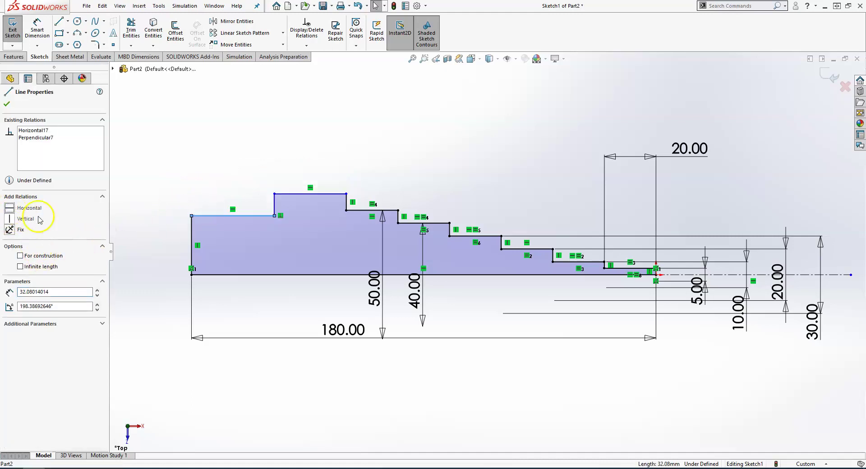
click(244, 155)
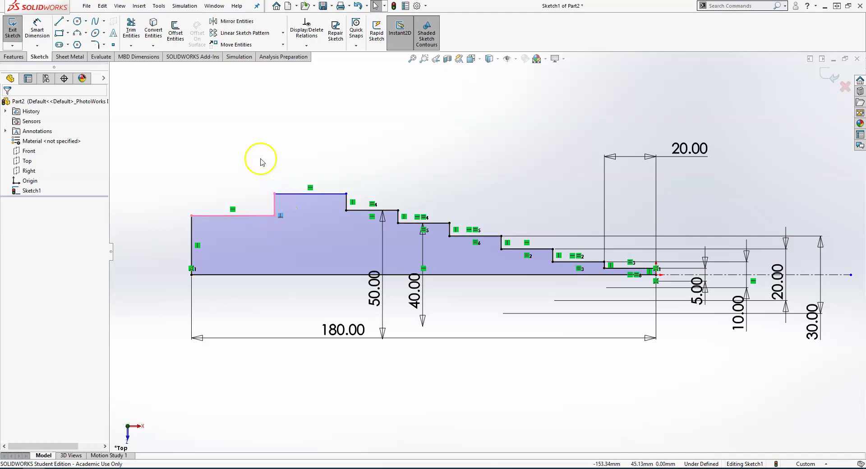
Add a Vertical relation to the short step edge, dismissing the invalid-geometry warning
click(273, 205)
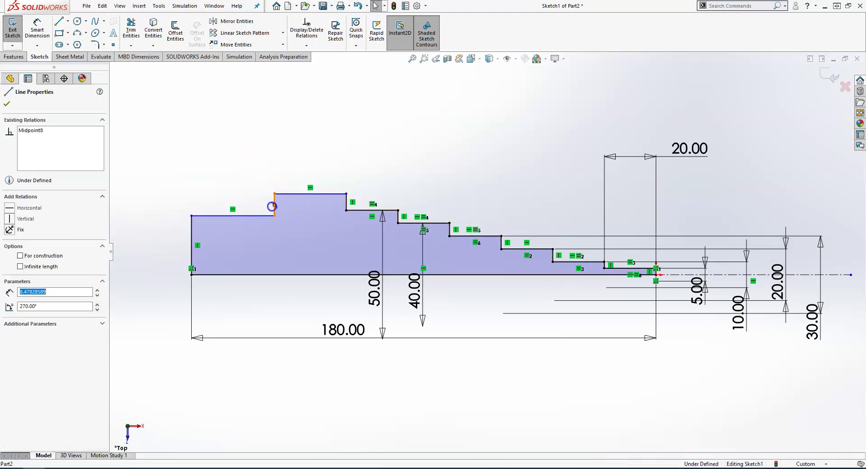
click(10, 220)
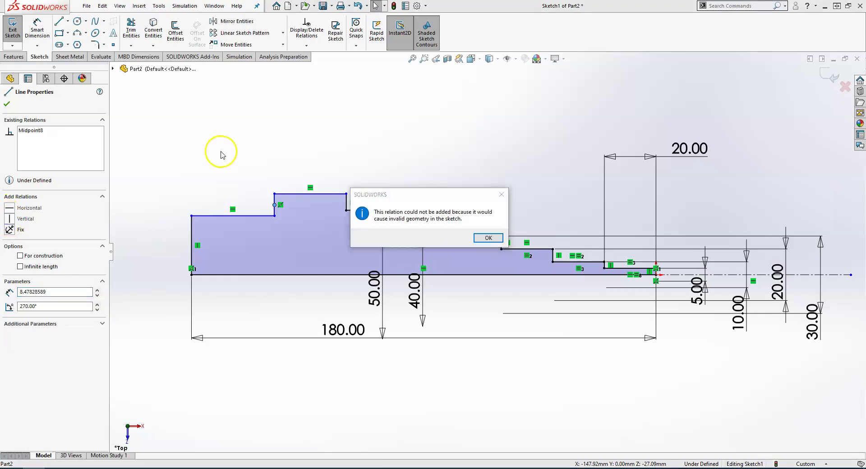
click(276, 207)
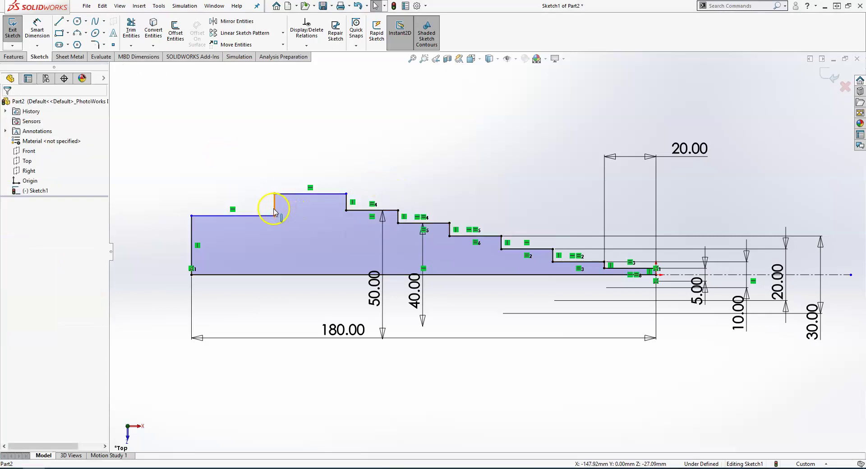
click(274, 210)
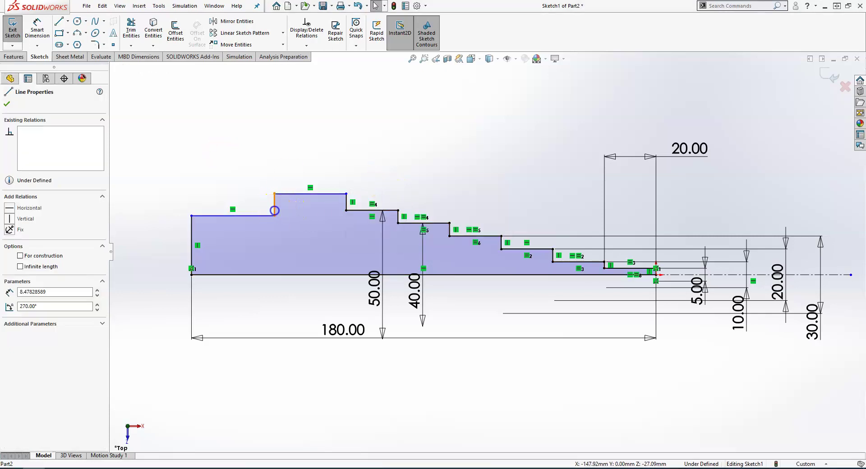
click(261, 163)
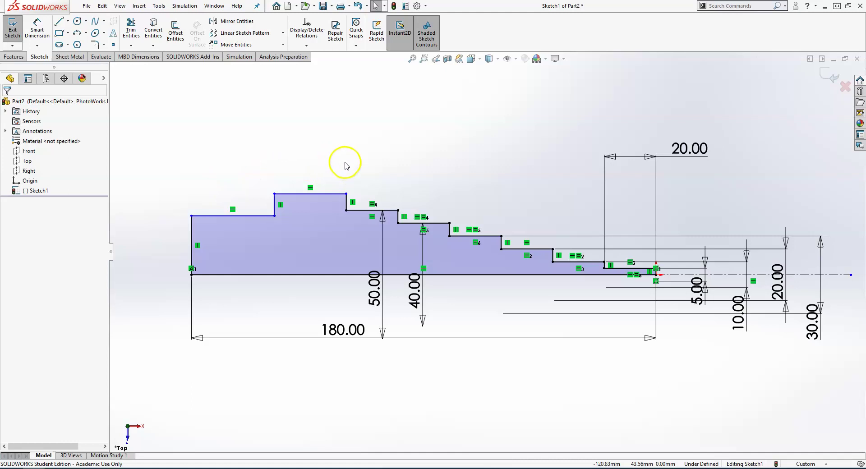
Make the top step line Equal to the short right-end line (Line5)
click(315, 194)
ctrl+click(635, 267)
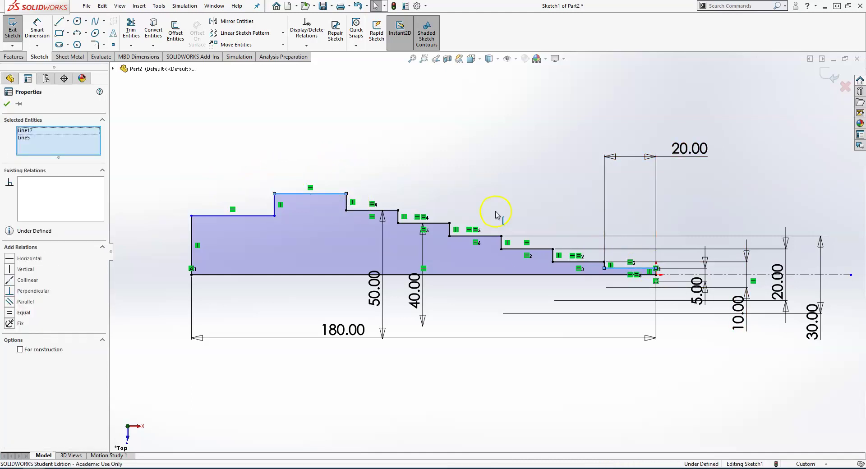
click(9, 314)
click(243, 160)
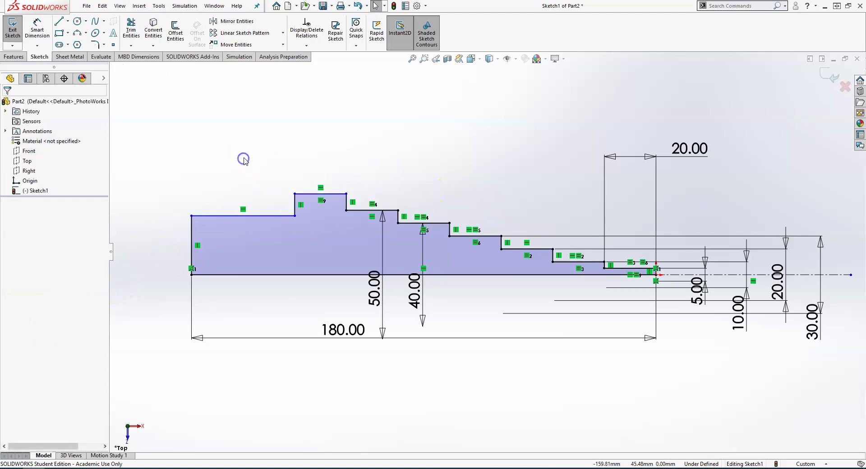
Dimension the top step to the centerline as 60 and the large end as 50
click(37, 29)
click(321, 194)
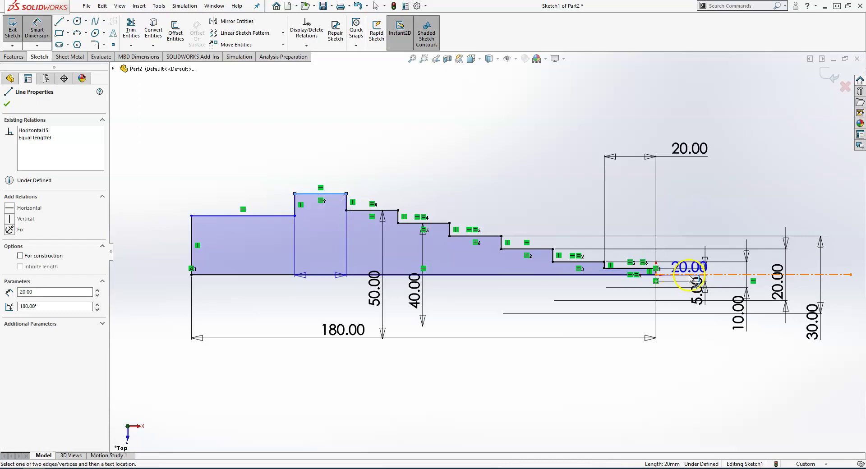
click(675, 274)
click(311, 307)
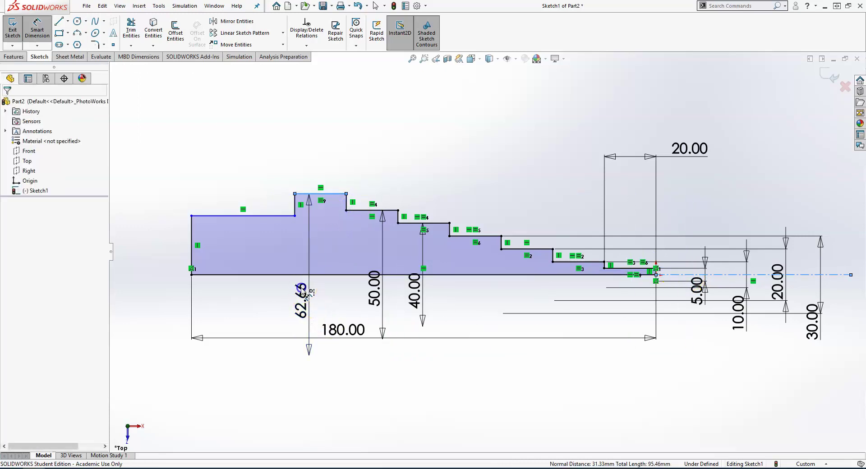
text(60)
key(Return)
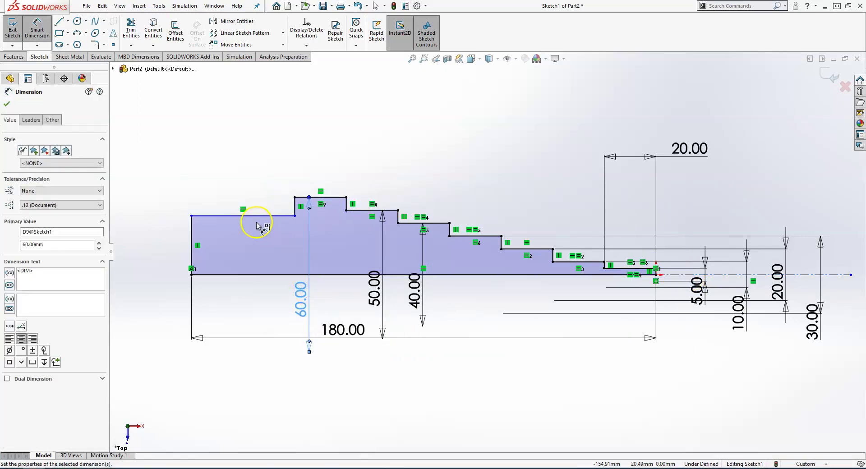
click(250, 216)
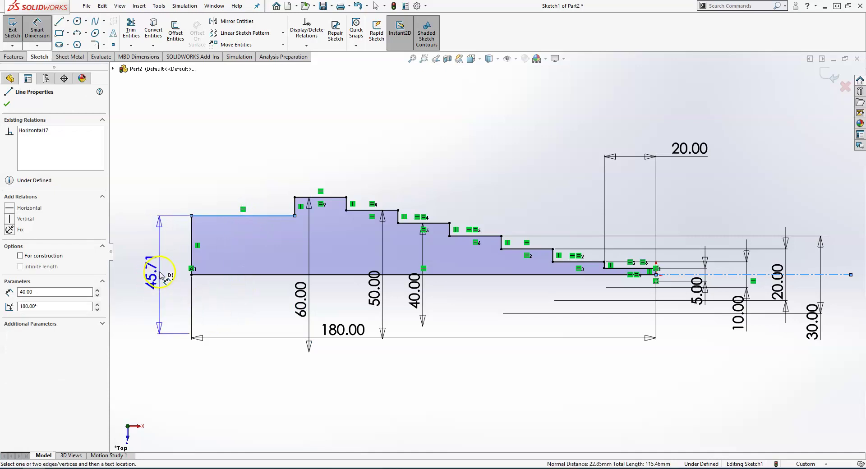
click(160, 274)
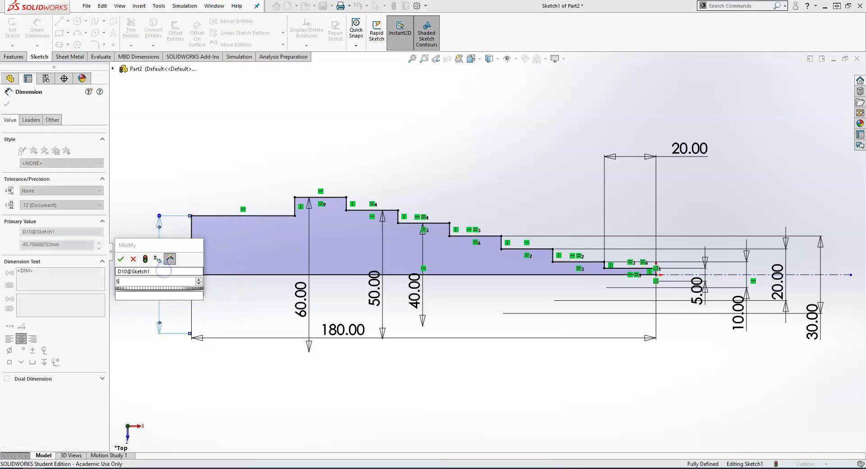
key(Return)
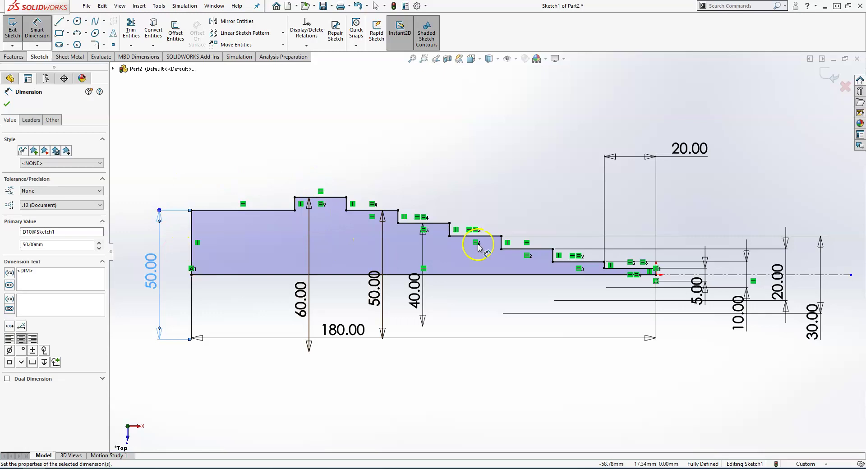
scroll(234, 219, down, 2)
scroll(387, 242, down, 2)
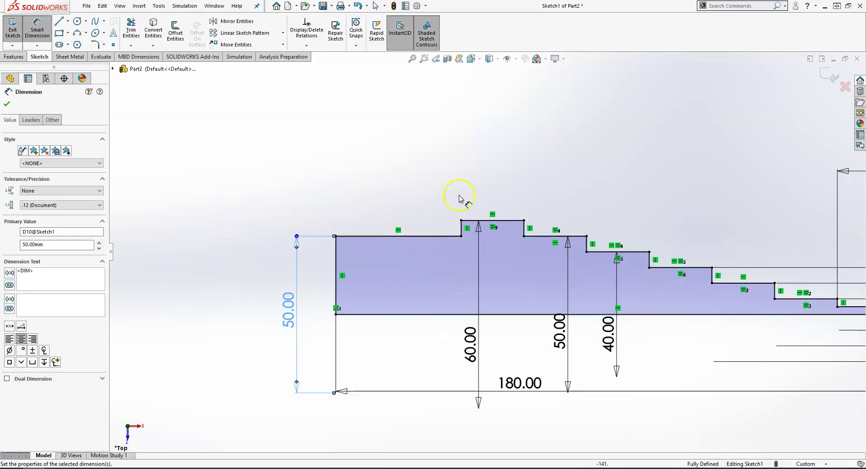
Draw a horizontal bore line inside the large end, dropping down to the axis
click(67, 27)
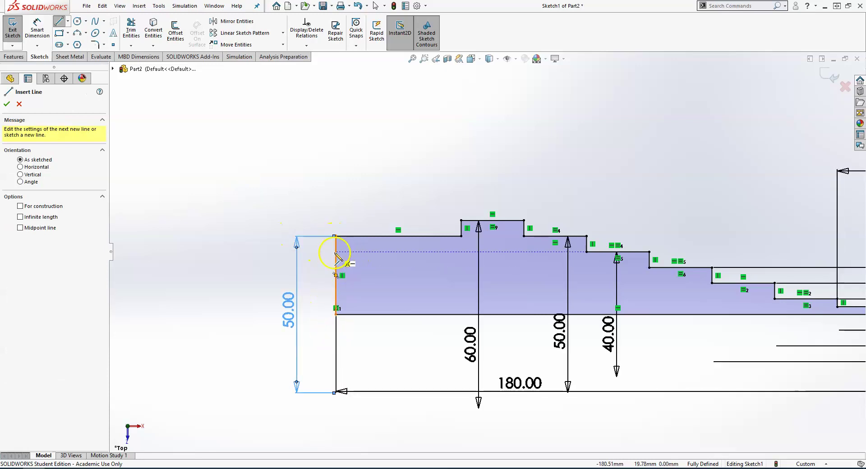
click(336, 252)
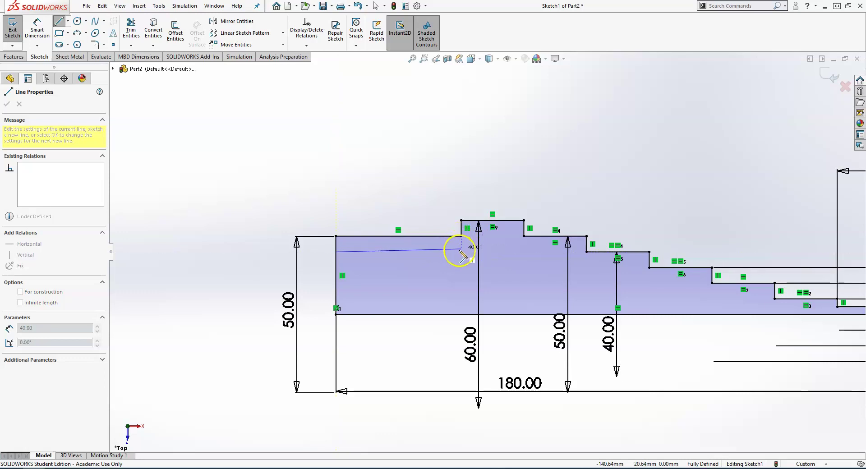
click(460, 252)
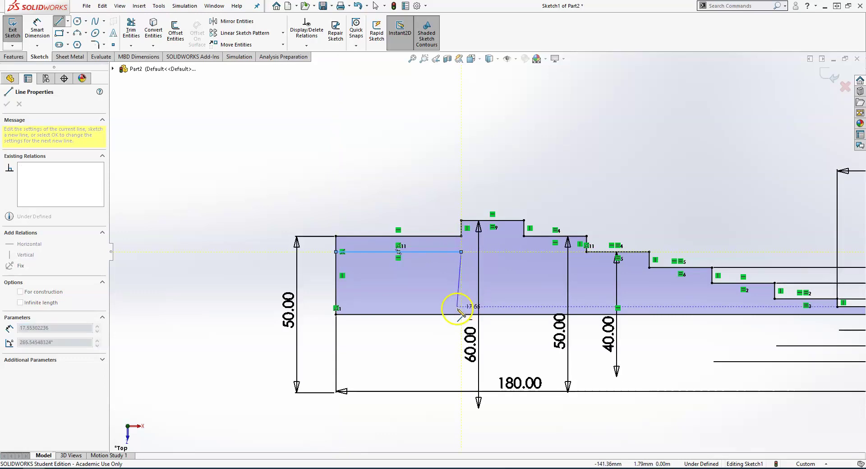
click(461, 314)
key(Escape)
scroll(498, 296, up, 2)
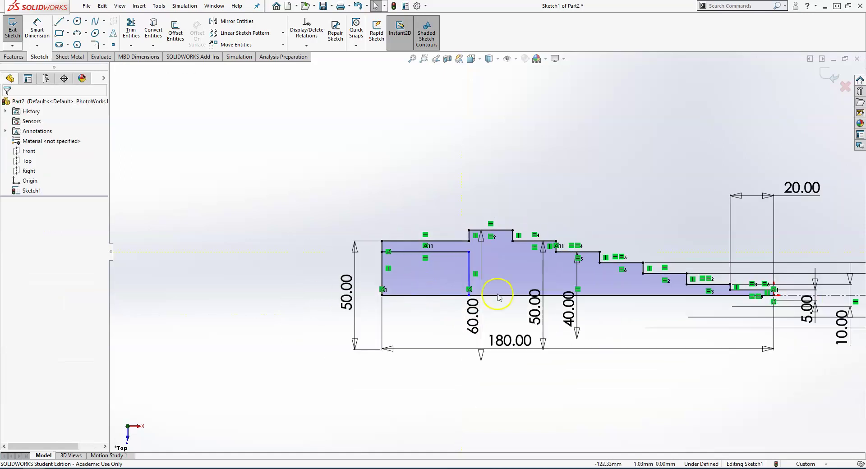
scroll(504, 278, down, 1)
scroll(405, 358, up, 2)
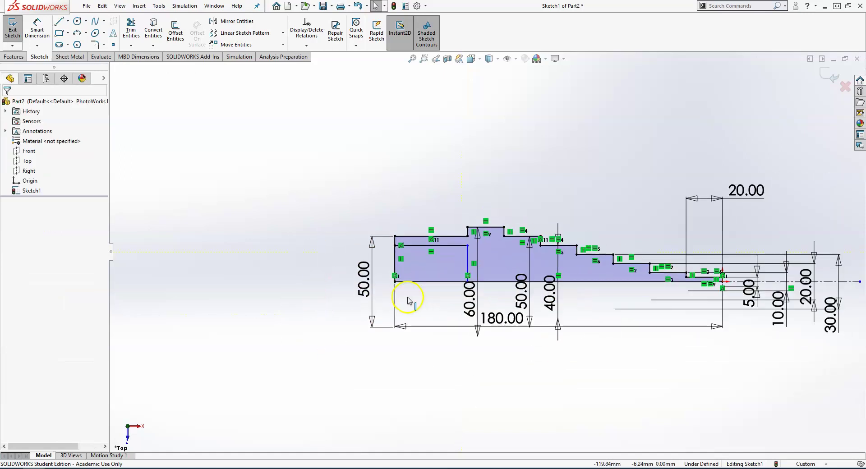
scroll(744, 267, down, 1)
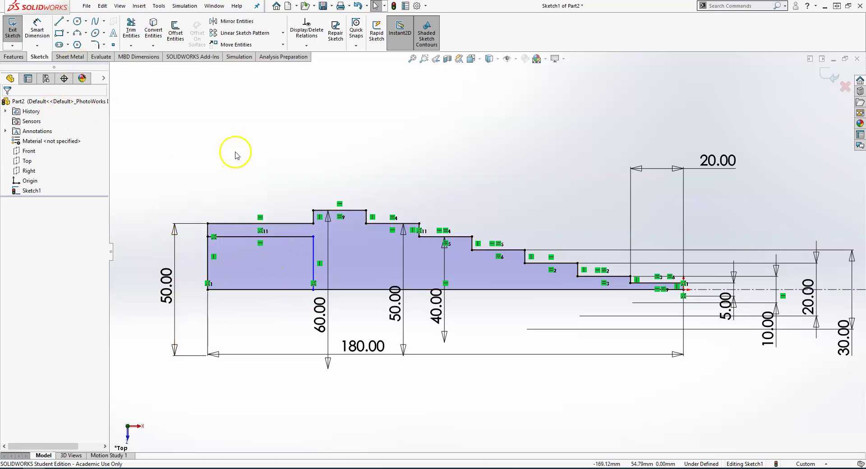
Cancel the unplaced 40 mm bore dimension and select the vertical line at the large step
key(d)
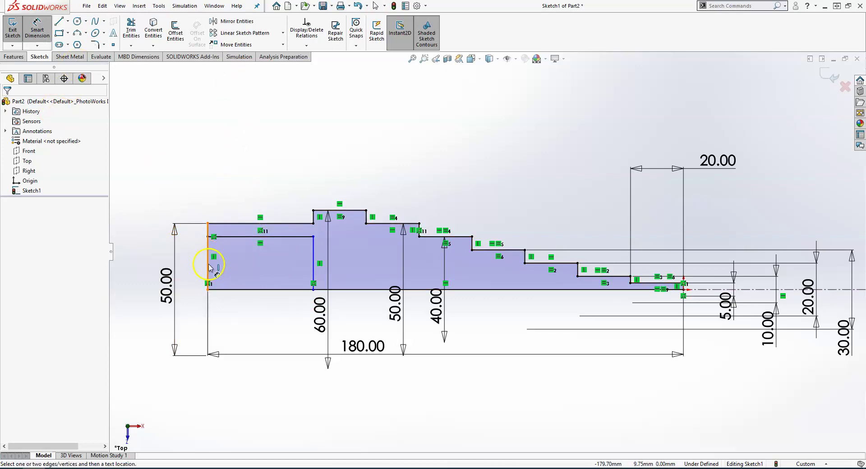
click(209, 267)
click(315, 265)
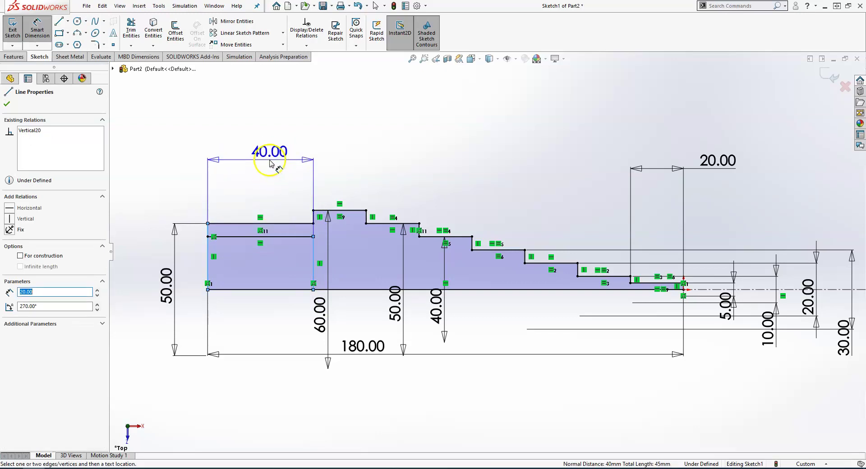
right_click(271, 162)
key(Escape)
click(315, 223)
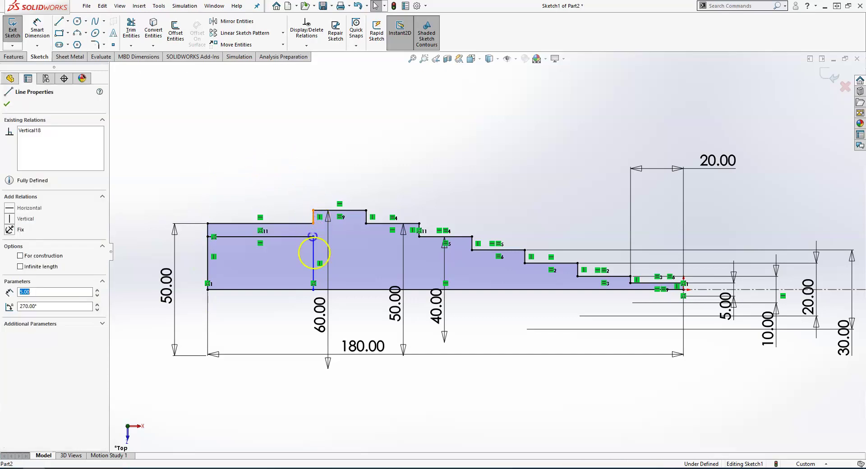
Make the inner vertical line collinear with the collar's step edge, fully defining the sketch
ctrl+click(314, 251)
click(26, 260)
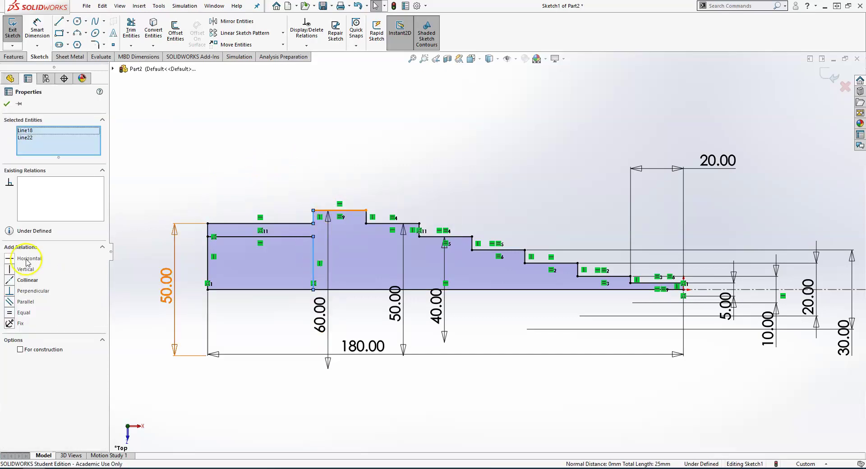
click(15, 280)
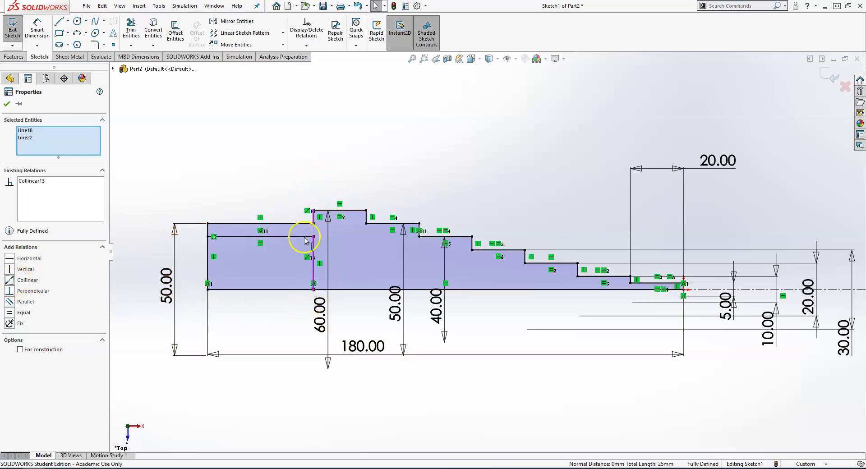
key(Escape)
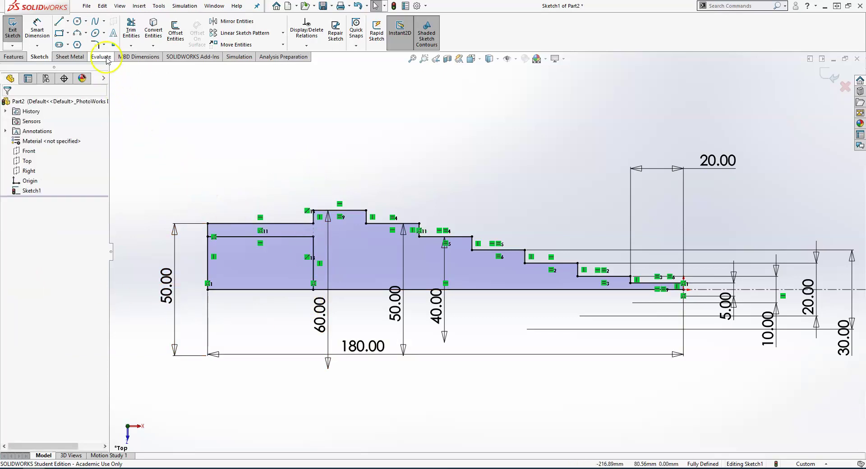
Power-trim away the large end's lines below the bore, leaving a thin wall
click(131, 32)
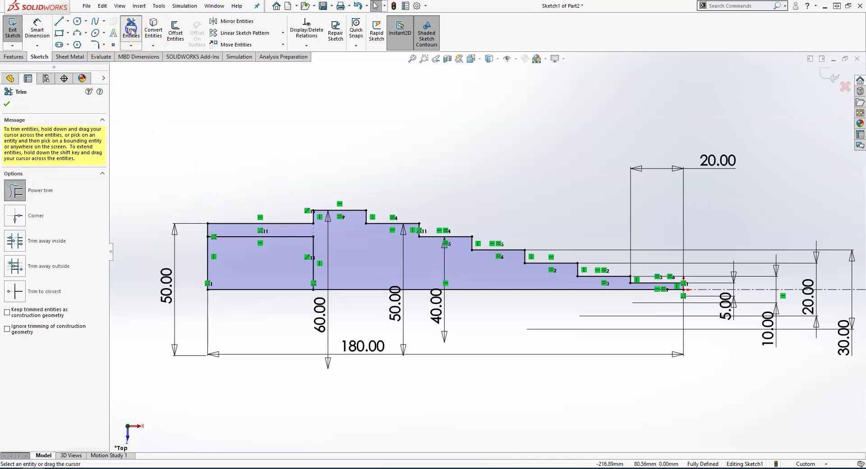
click(19, 191)
mouse_move(188, 263)
mouse_down()
mouse_move(238, 267)
mouse_move(246, 311)
mouse_up()
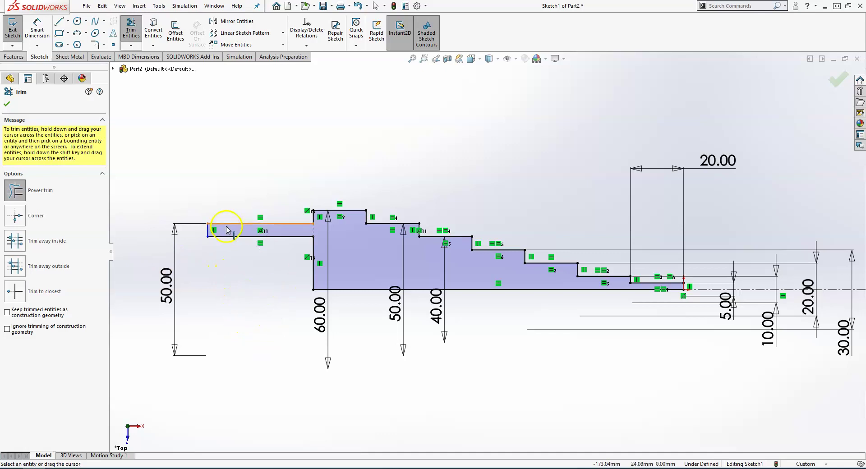
key(Escape)
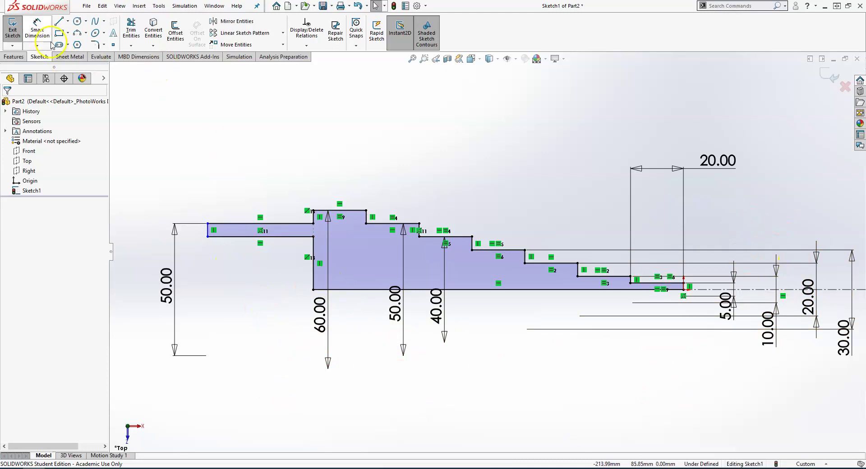
Dimension the overall length between the left and right profile ends as 180 mm
click(39, 33)
click(208, 230)
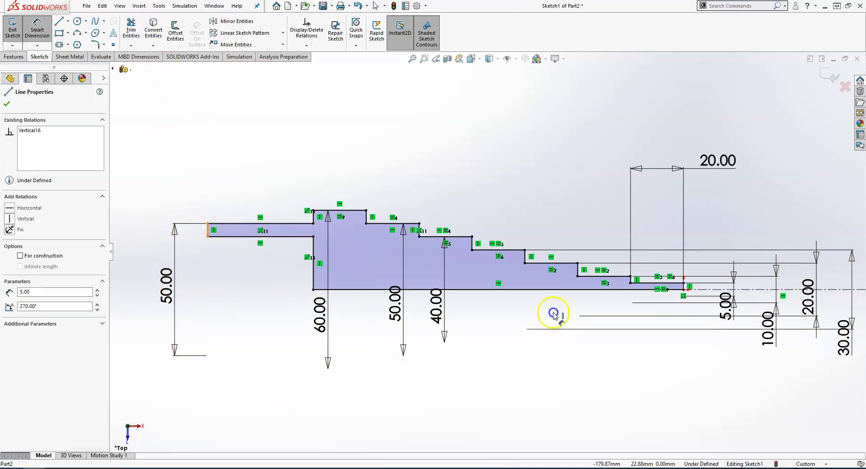
click(683, 283)
scroll(683, 284, down, 5)
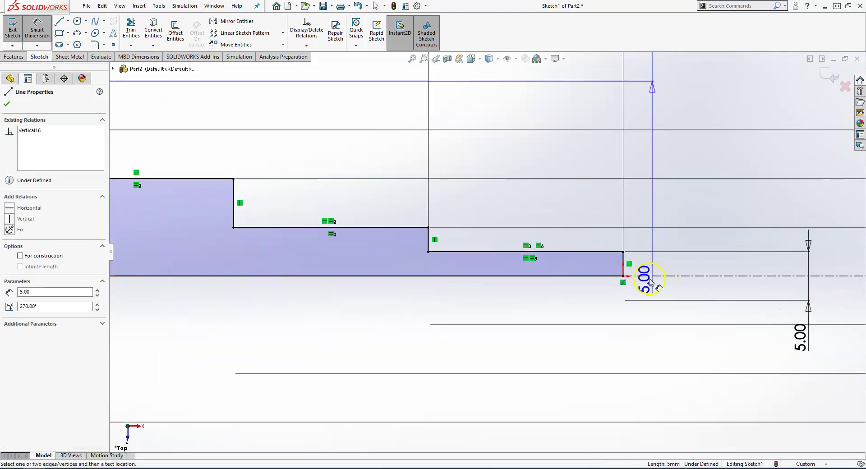
click(623, 264)
scroll(466, 252, up, 6)
scroll(460, 238, down, 2)
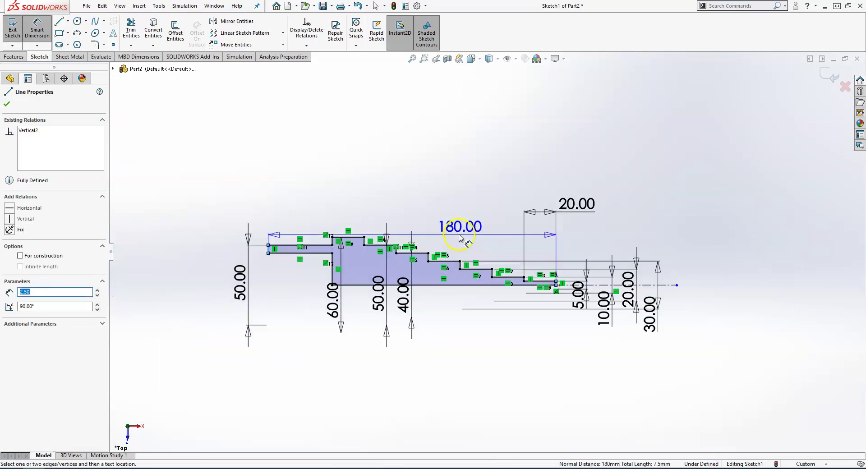
click(429, 167)
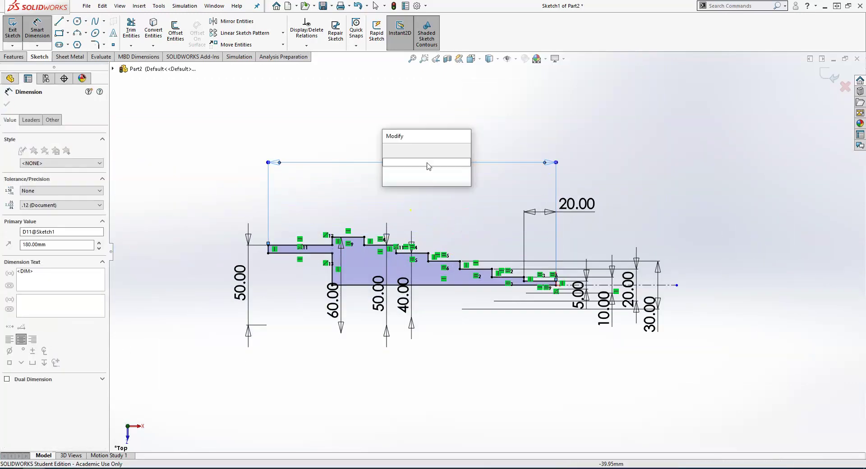
scroll(448, 223, down, 2)
click(391, 148)
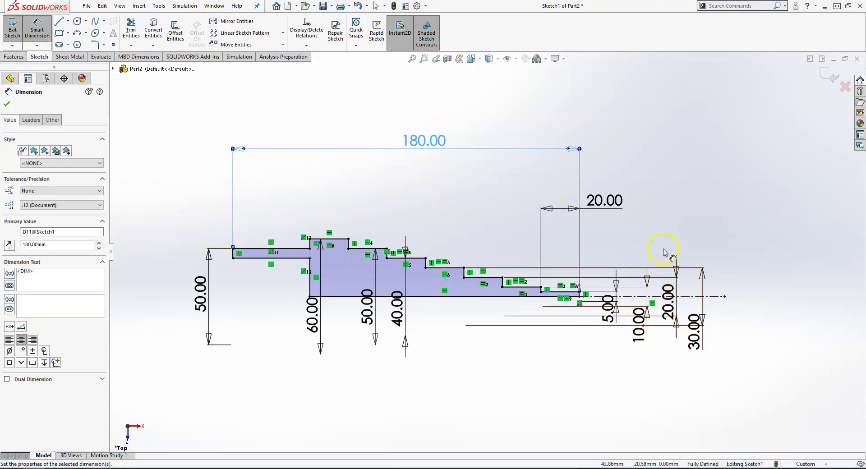
scroll(435, 243, down, 1)
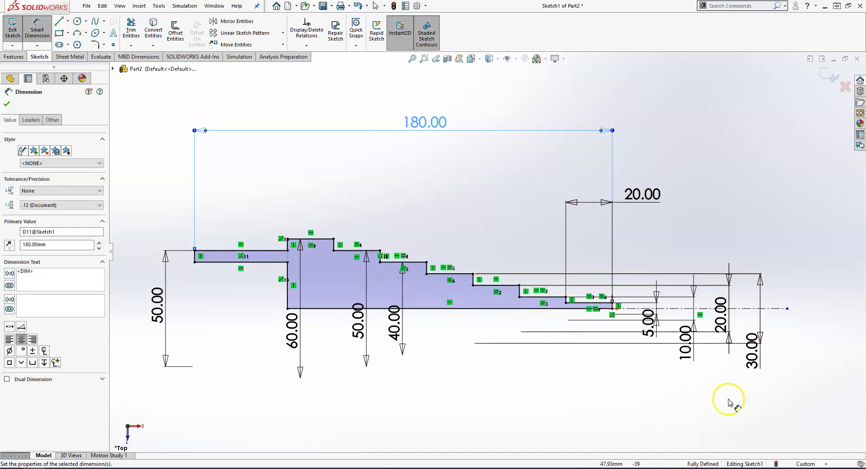
Check the bore line's 40.00 length and compare it against the Exercise 1-3 drawing
click(243, 282)
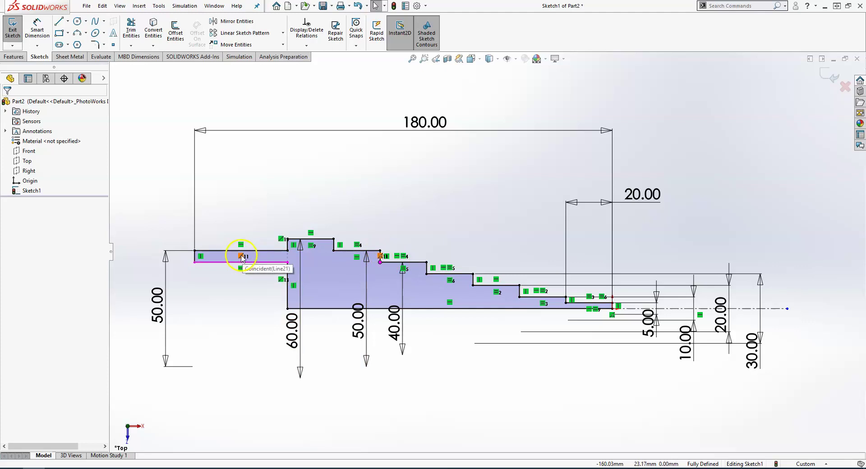
click(253, 263)
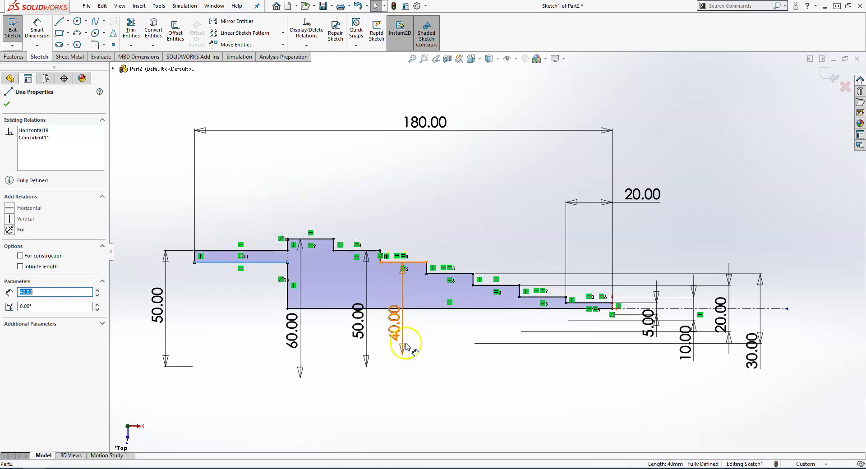
key(alt+Tab)
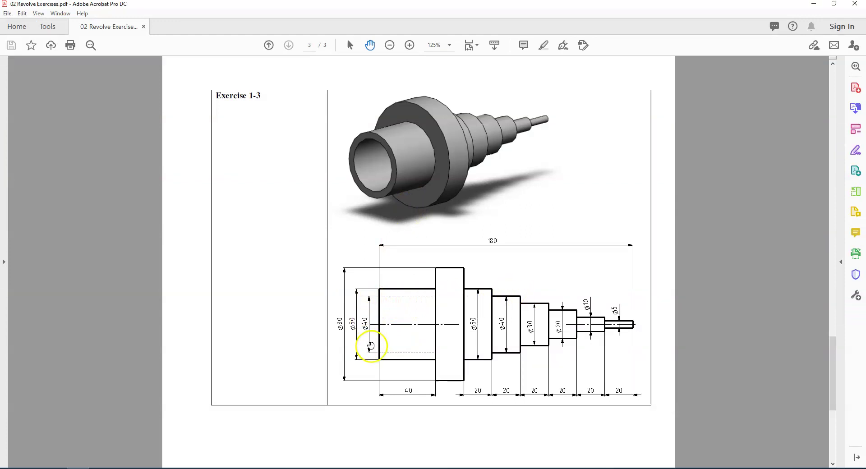
Return to the shaft sketch, deselect the bore line, and tilt the view
key(alt+Tab)
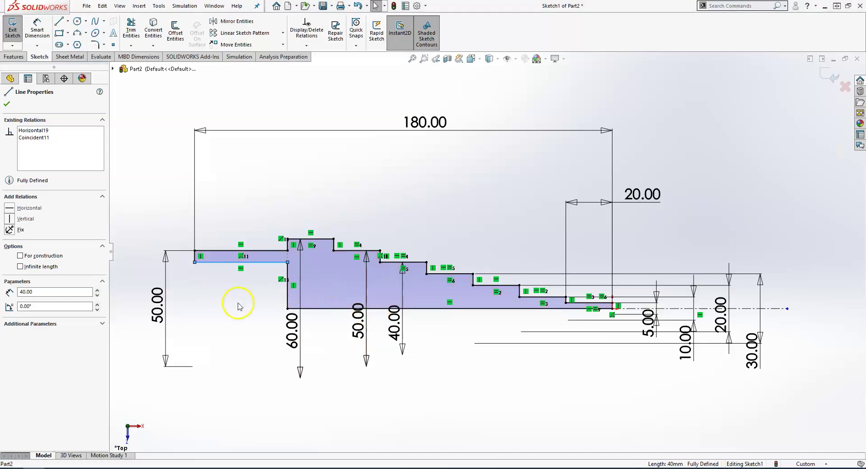
click(238, 305)
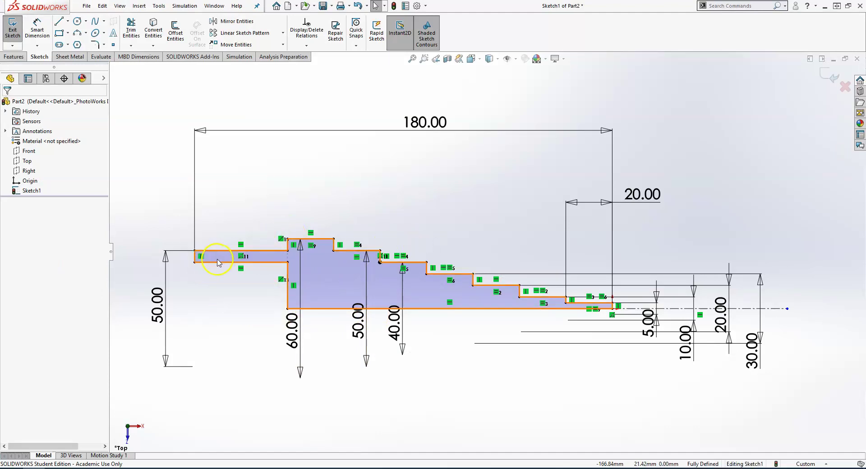
scroll(424, 190, up, 3)
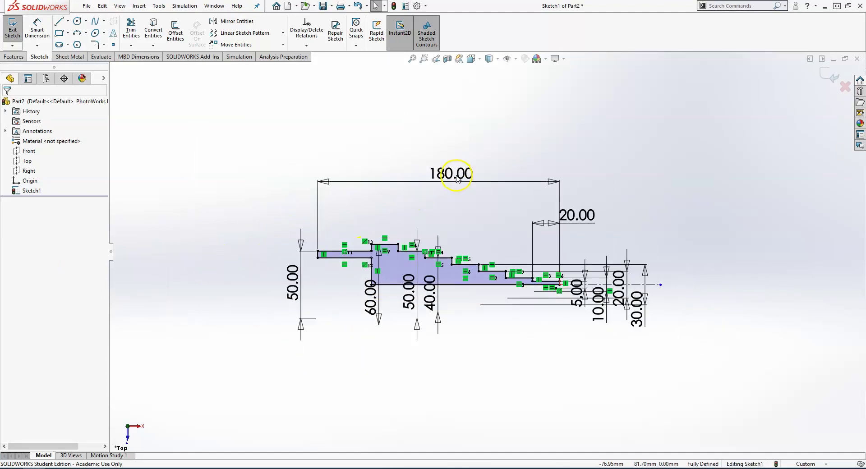
middle_drag(451, 173, 421, 201)
middle_drag(678, 154, 671, 203)
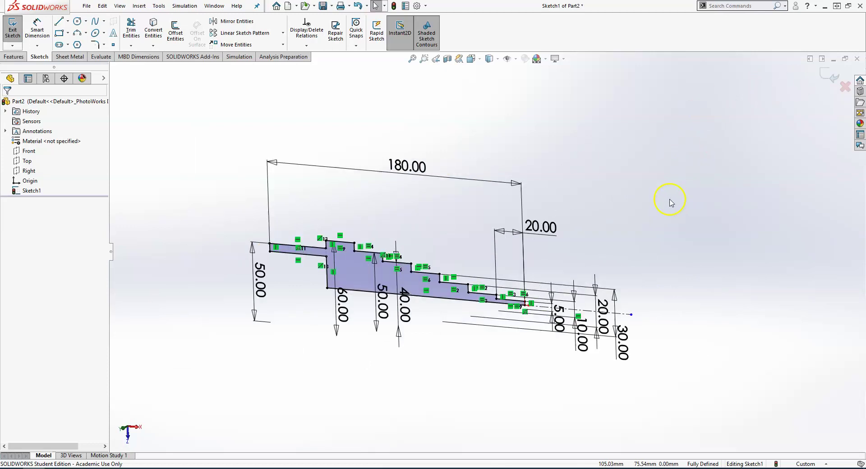
Revolve the profile 360° about the Line3 centreline into solid Revolve1
click(13, 57)
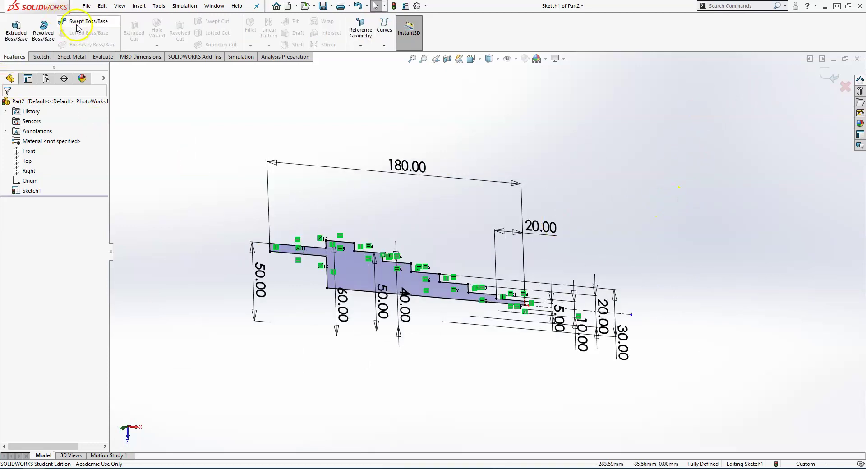
click(43, 28)
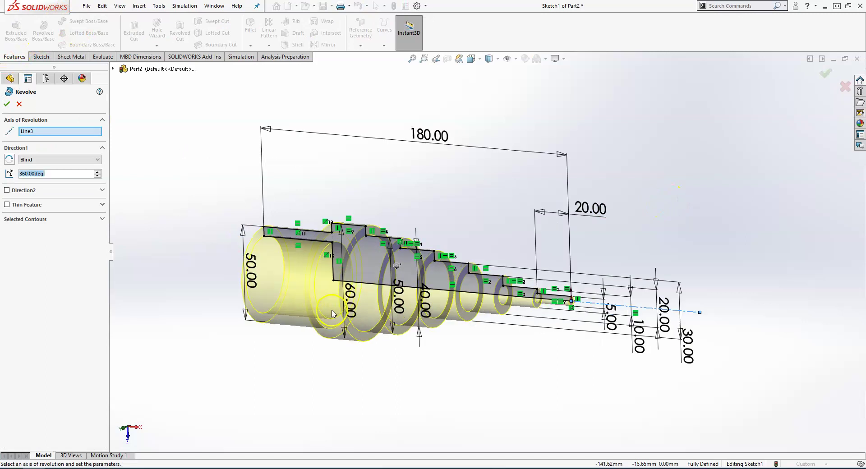
middle_drag(332, 314, 337, 289)
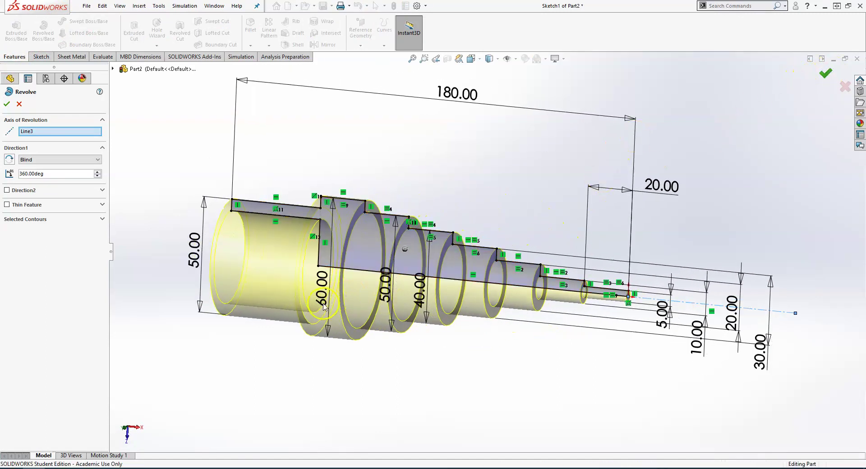
click(828, 72)
middle_drag(331, 236, 393, 160)
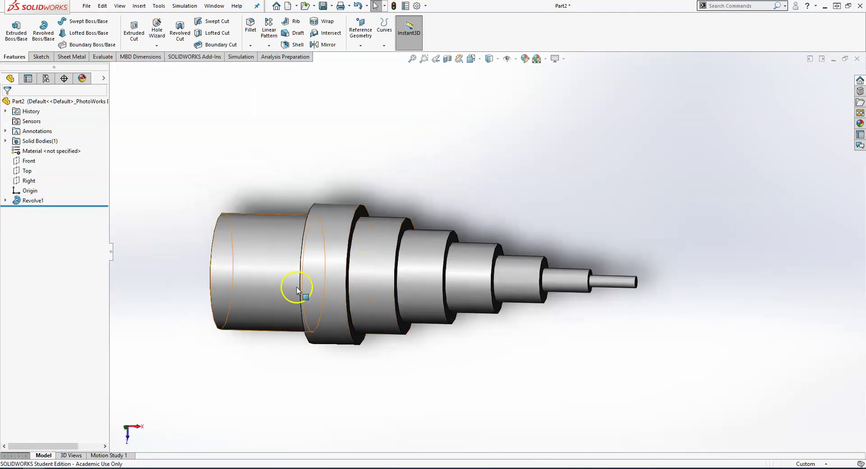
middle_drag(352, 273, 329, 281)
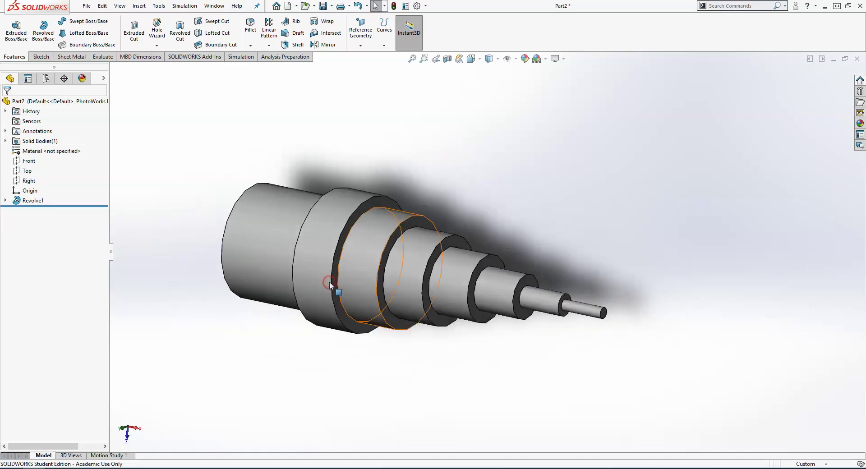
key(alt+Tab)
key(alt+Tab)
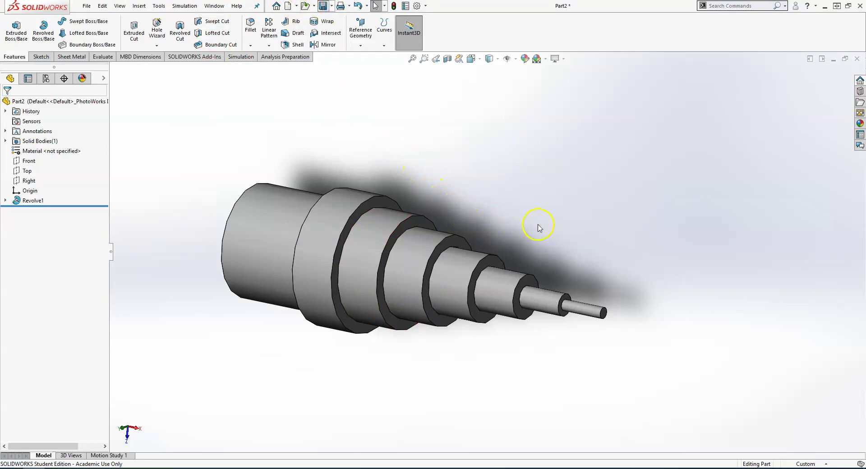
key(ctrl+s)
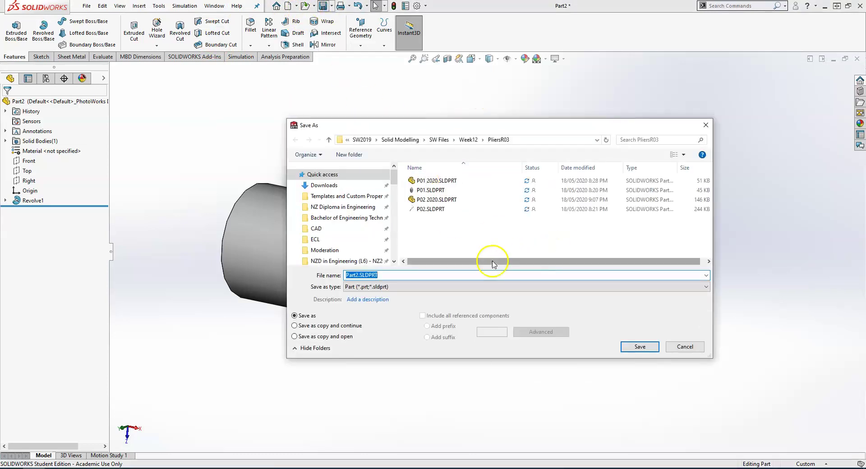
click(666, 348)
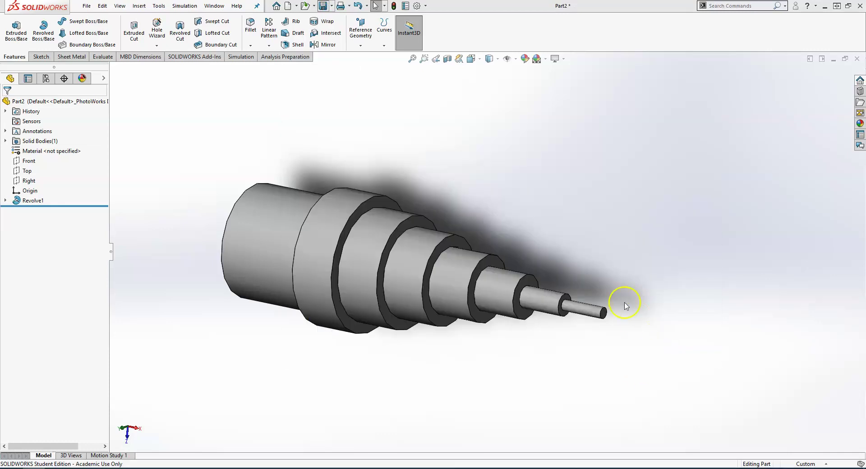